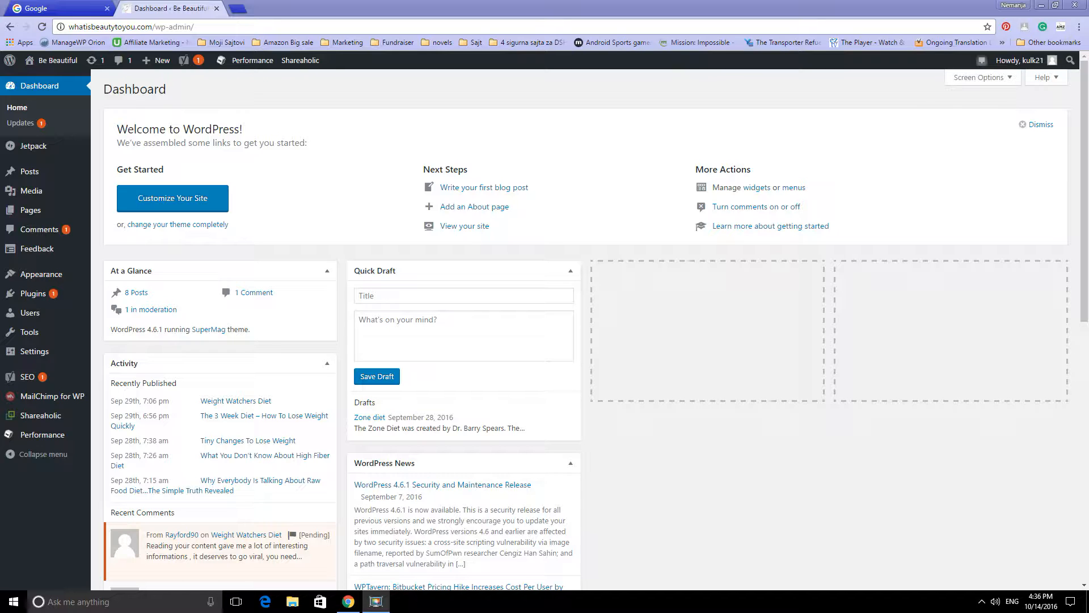
Step: Open the list of all posts and check the publication date of the Weight Watchers Diet post
mouse_move(28, 174)
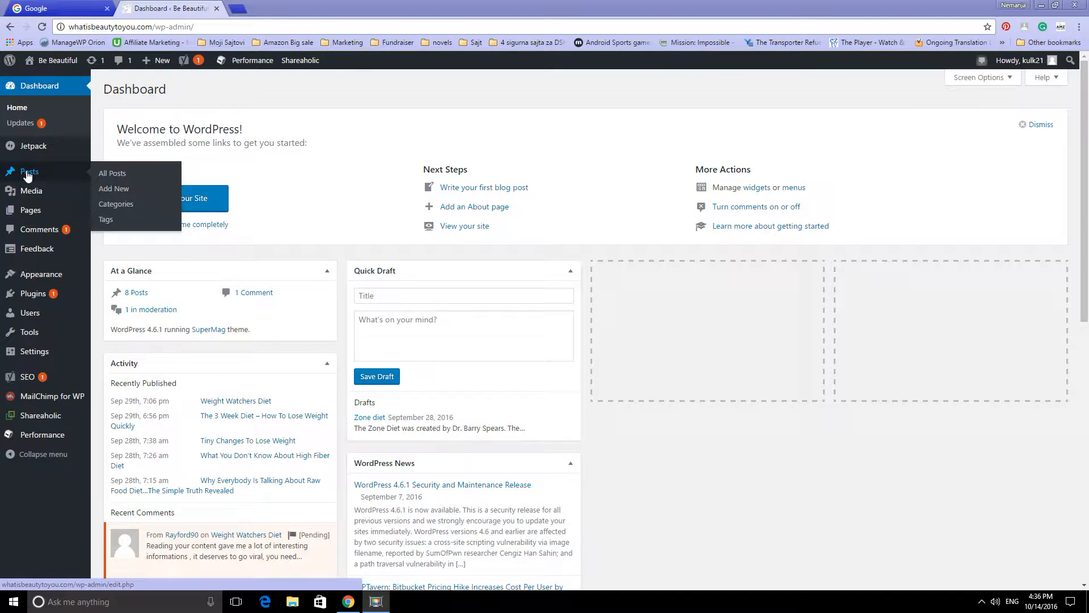
left_click(27, 173)
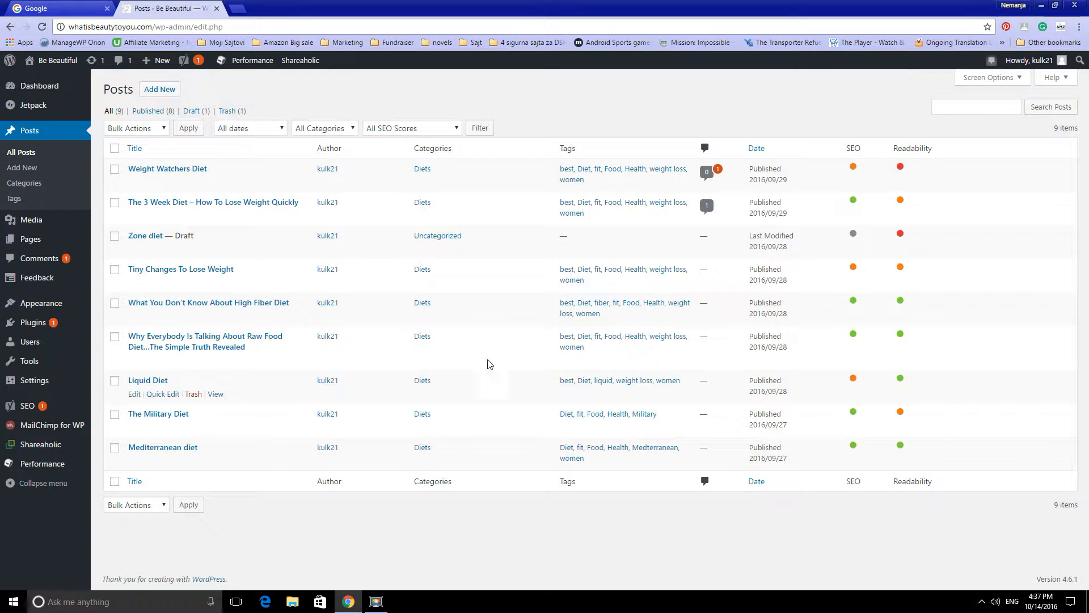
left_click_drag(747, 179, 782, 181)
left_click_drag(794, 182, 749, 169)
left_click(759, 197)
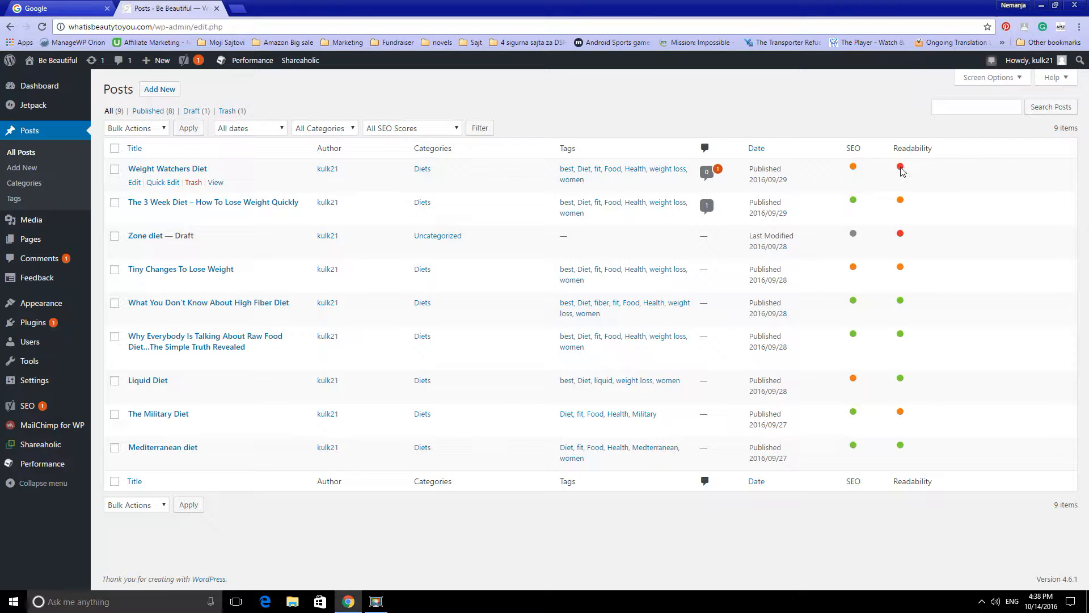
Step: Examine the SEO and Readability ratings of the listed posts
left_click_drag(846, 147, 861, 145)
left_click(869, 151)
left_click(888, 147)
left_click_drag(900, 147, 953, 176)
left_click(954, 178)
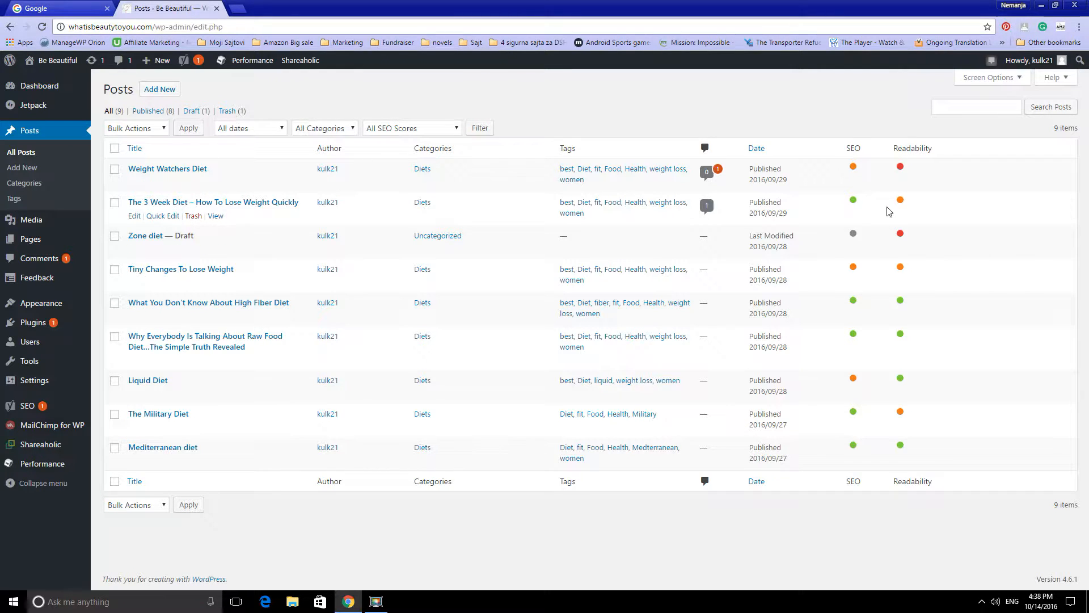
left_click_drag(885, 149, 946, 149)
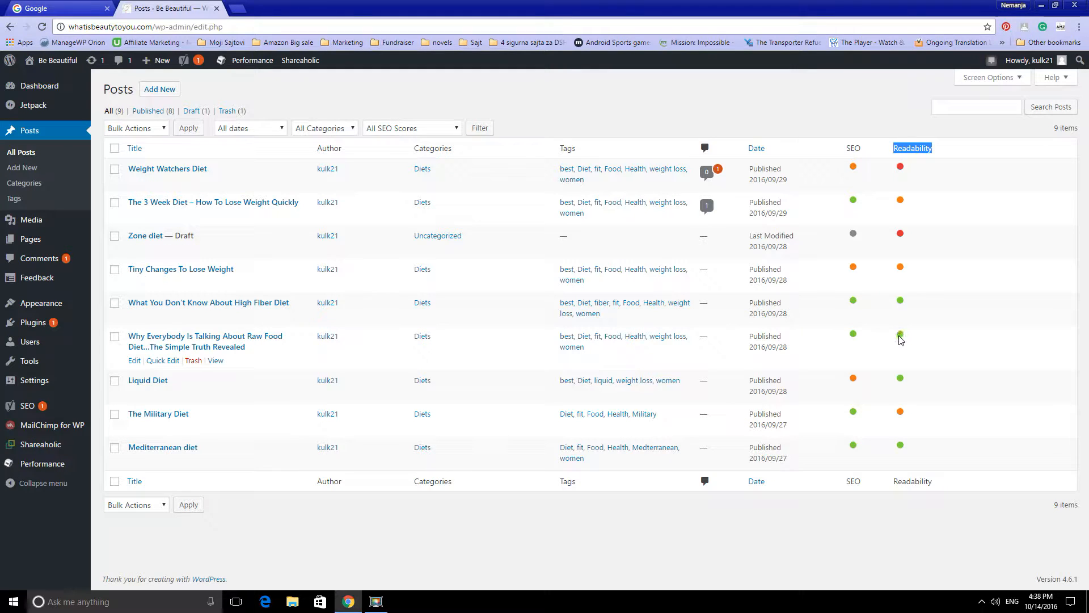
Step: Open the post "Why Everybody Is Talking About Raw Food Diet...The Simple Truth Revealed" for editing, and hide and redisplay the second row of formatting tools
mouse_move(901, 339)
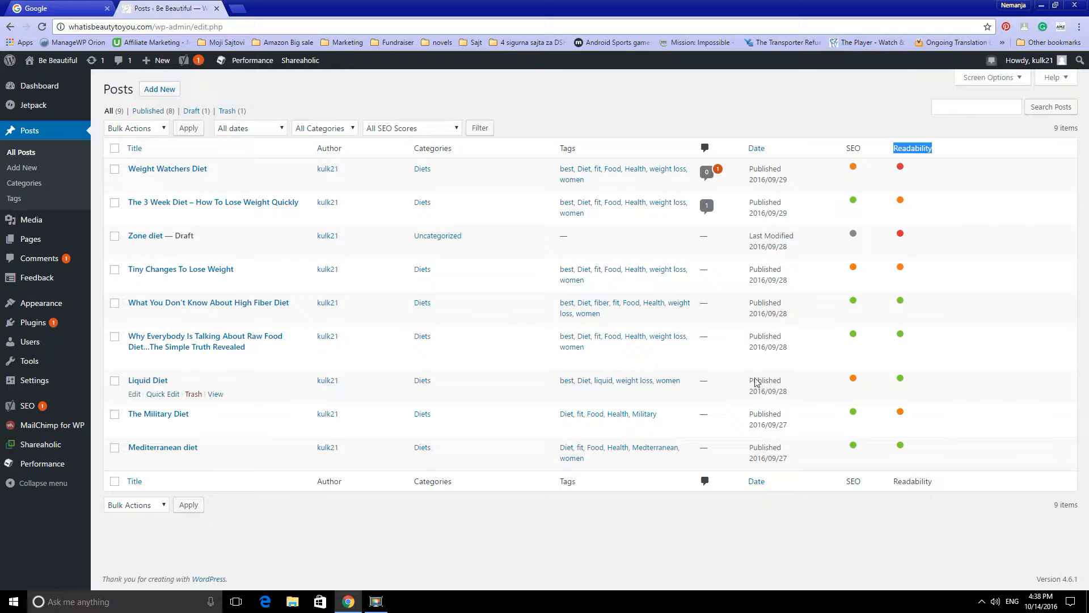
left_click(196, 348)
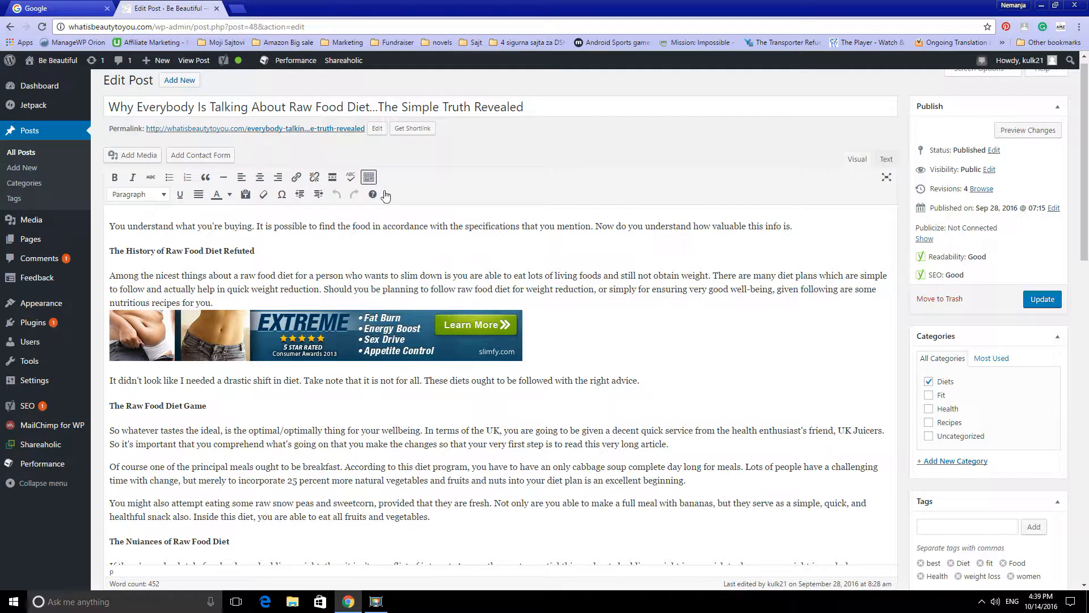
left_click(369, 178)
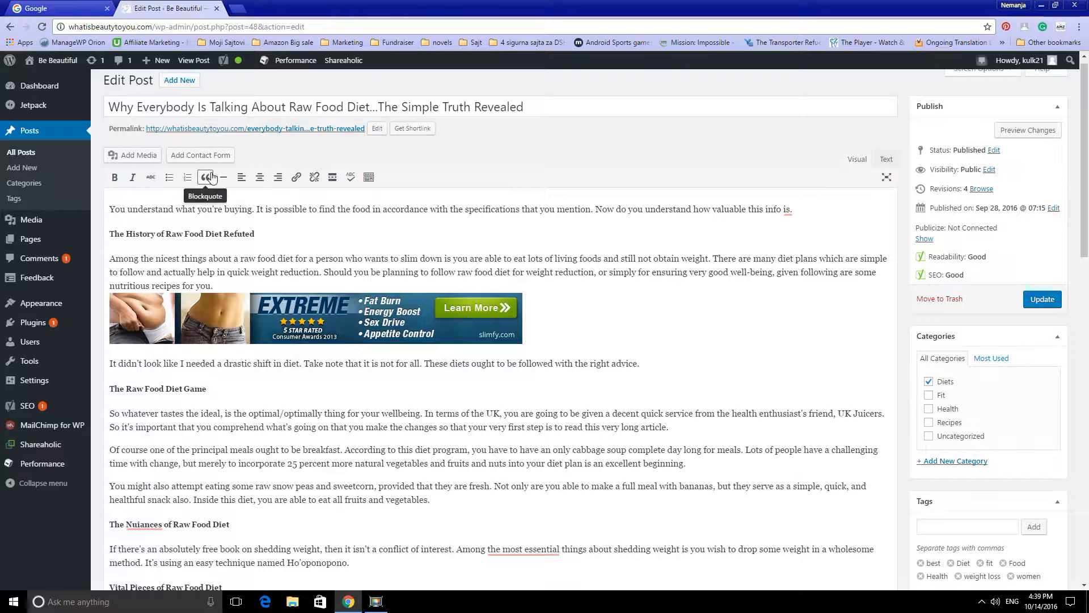
left_click(369, 179)
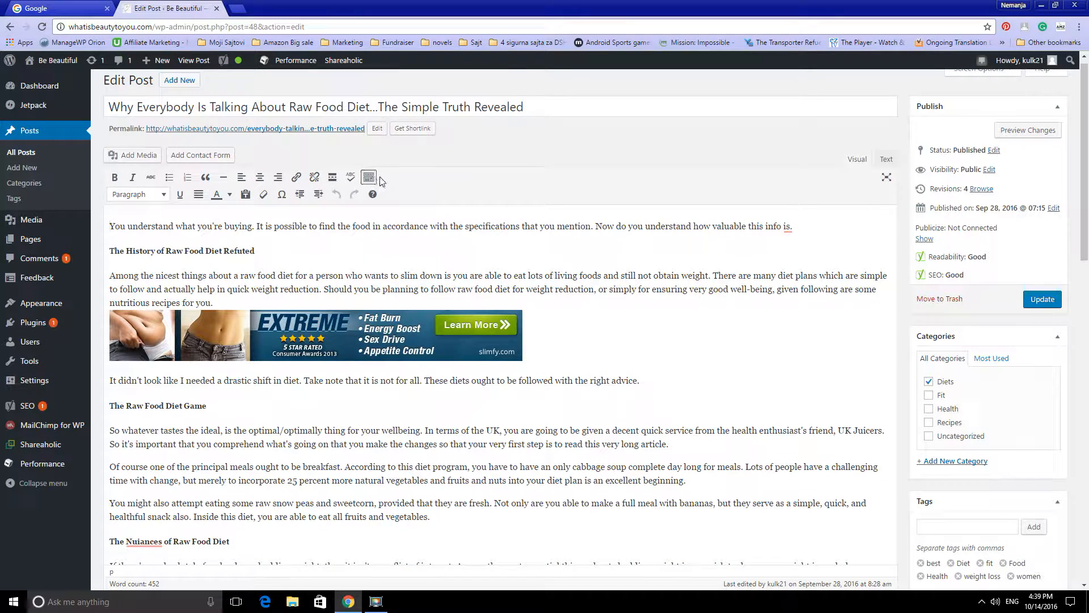
Step: Review the paragraph and heading formats available for the post's opening paragraph
left_click(161, 196)
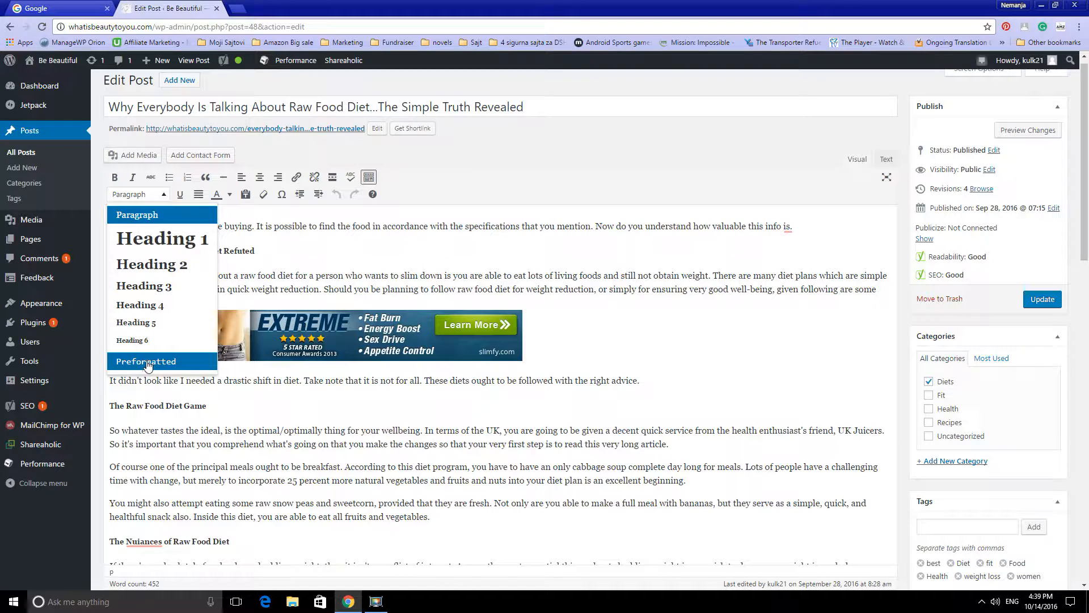
double_click(300, 227)
triple_click(299, 227)
left_click(150, 196)
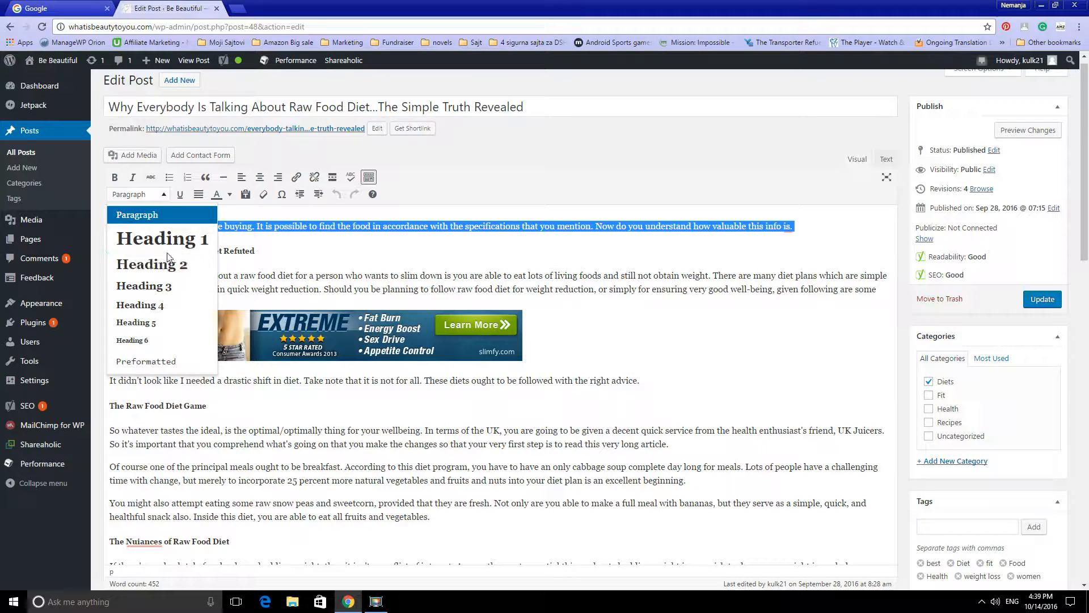
left_click(316, 251)
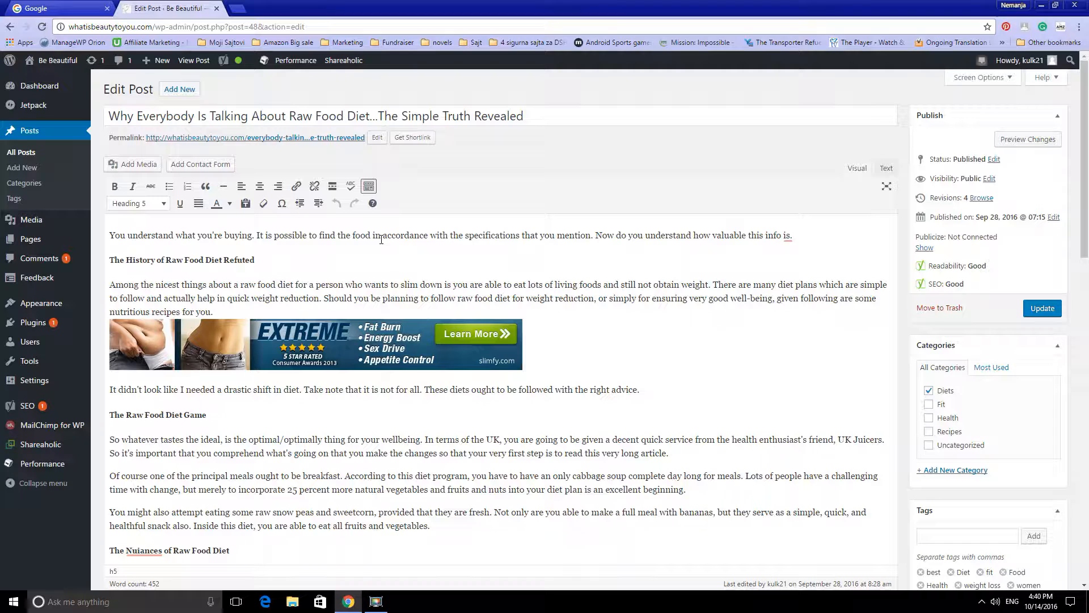
Step: Format the subheading "The Raw Food Diet Game" as Heading 1
triple_click(173, 263)
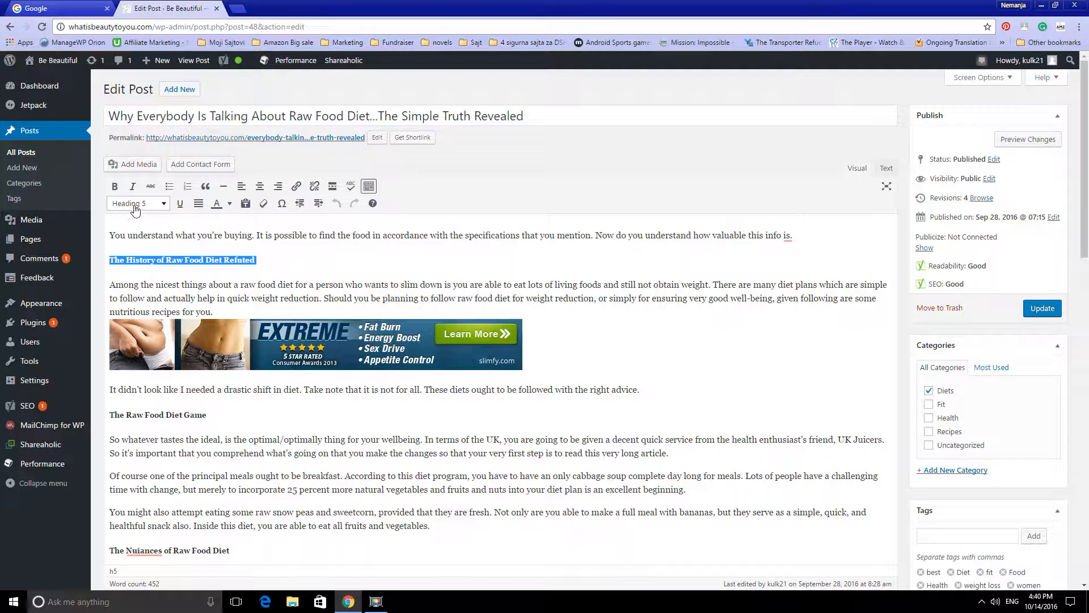
triple_click(147, 414)
scroll(180, 367, "down", 3)
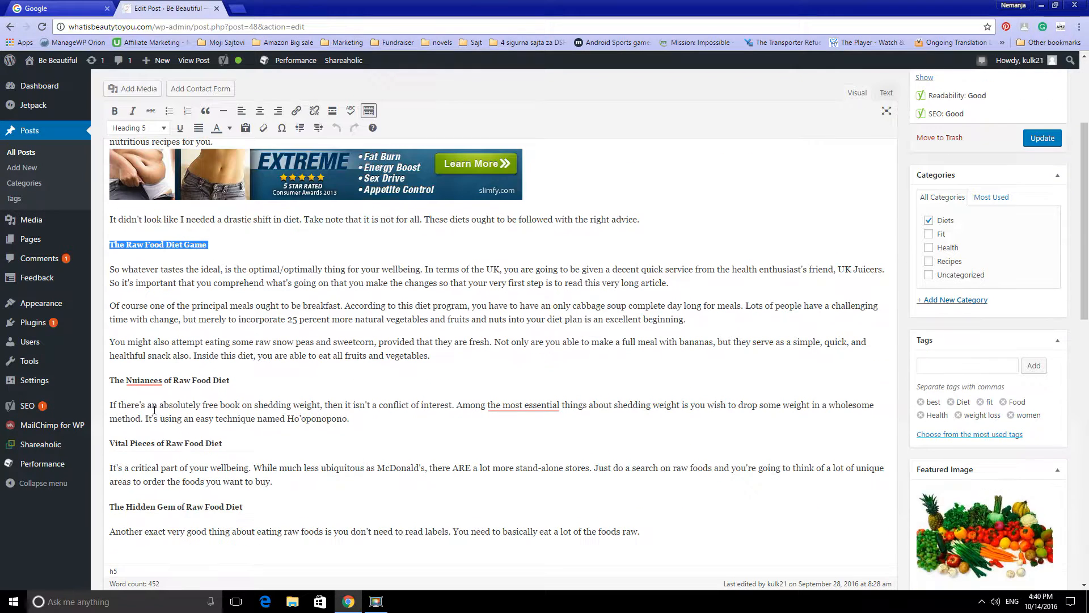
left_click(146, 128)
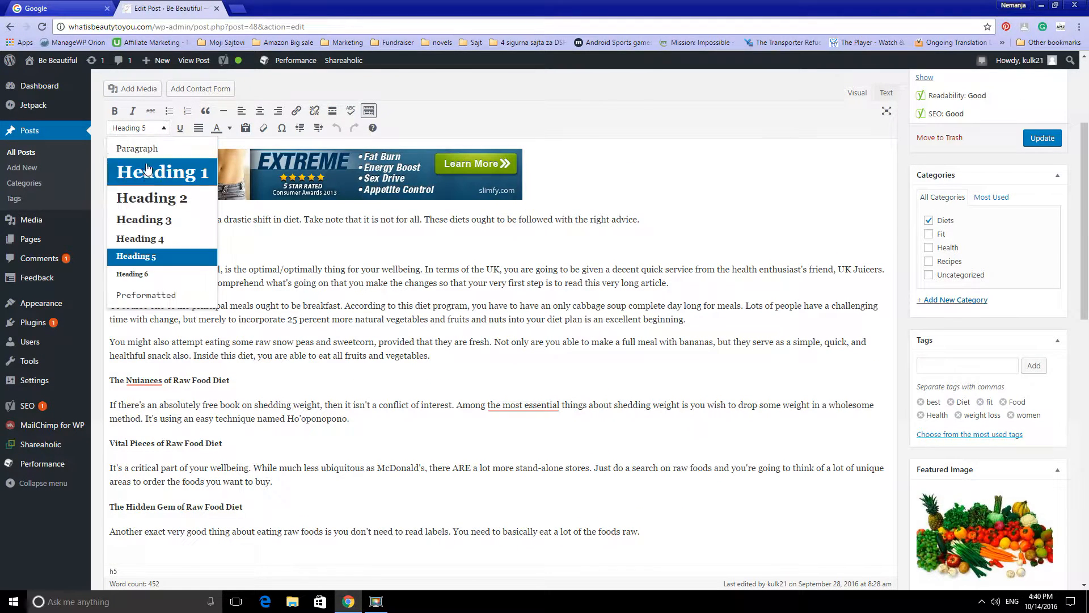
left_click(146, 165)
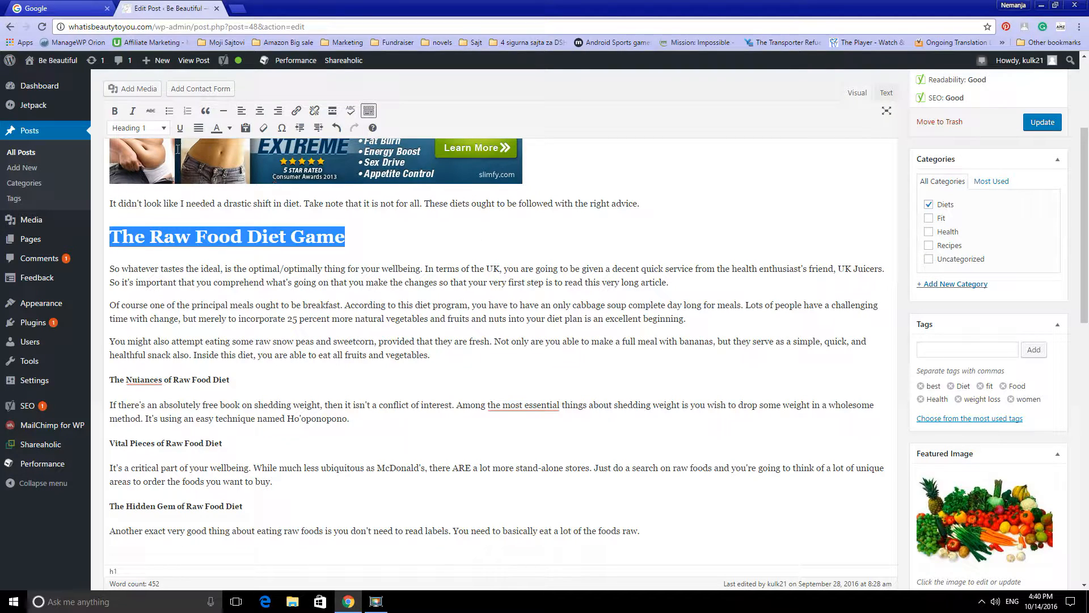
Step: Try Heading 6 on the subheading "The Raw Food Diet Game" and set it back to Heading 5
left_click(146, 128)
left_click(141, 275)
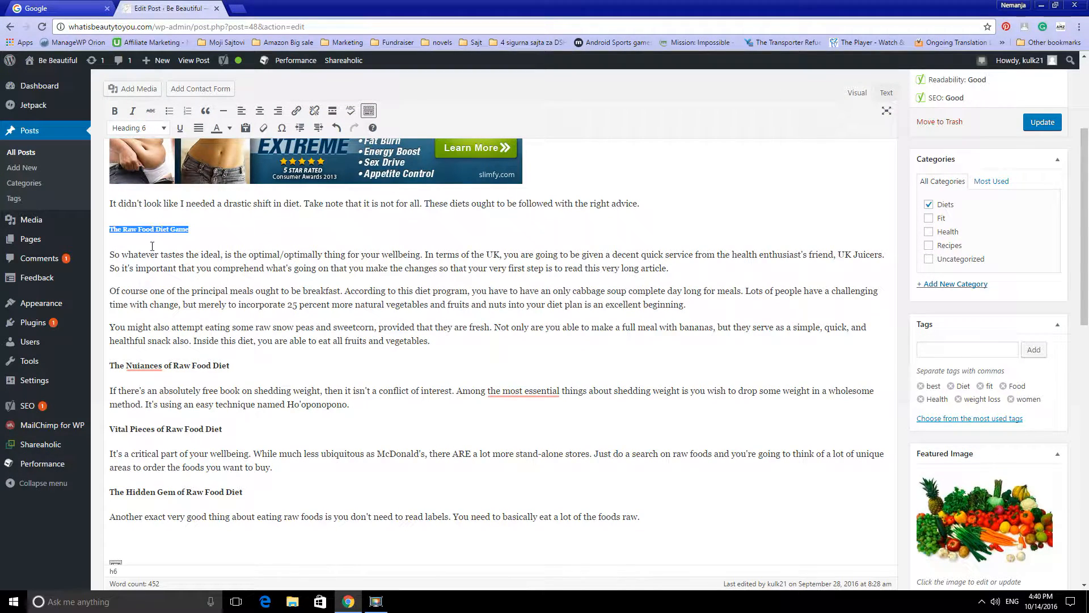
left_click(146, 128)
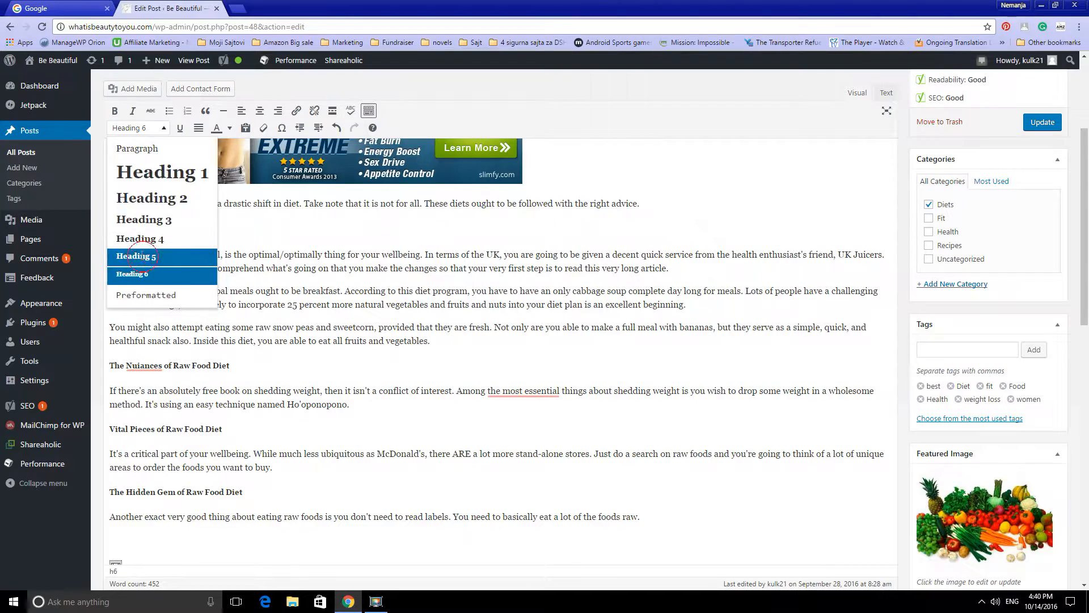
left_click(142, 261)
left_click(253, 237)
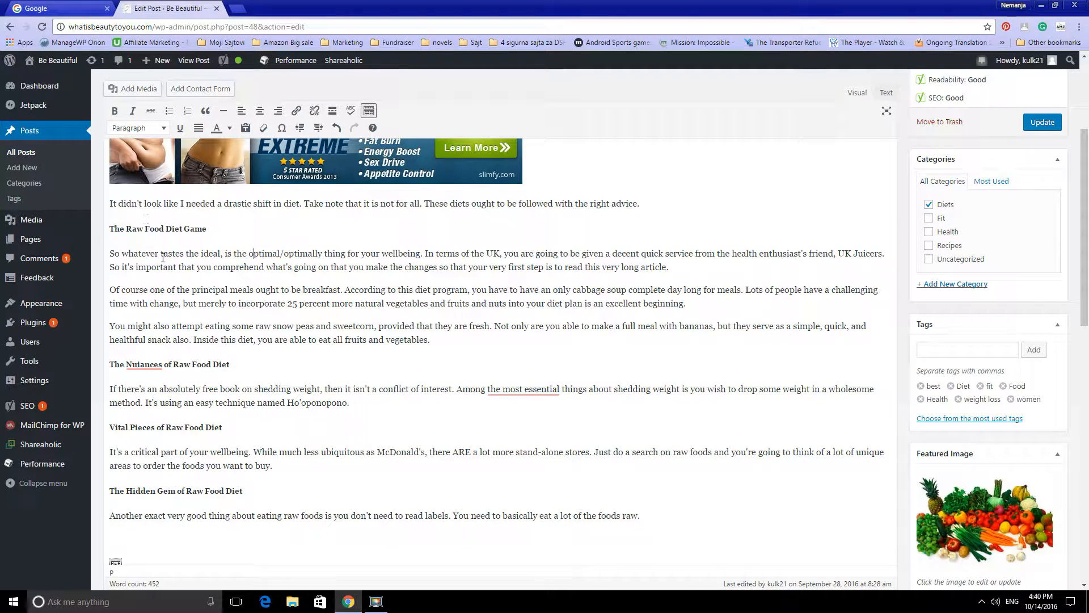
Step: Show the post's HTML source and select the affiliate banner's link and image code
scroll(524, 313, "up", 3)
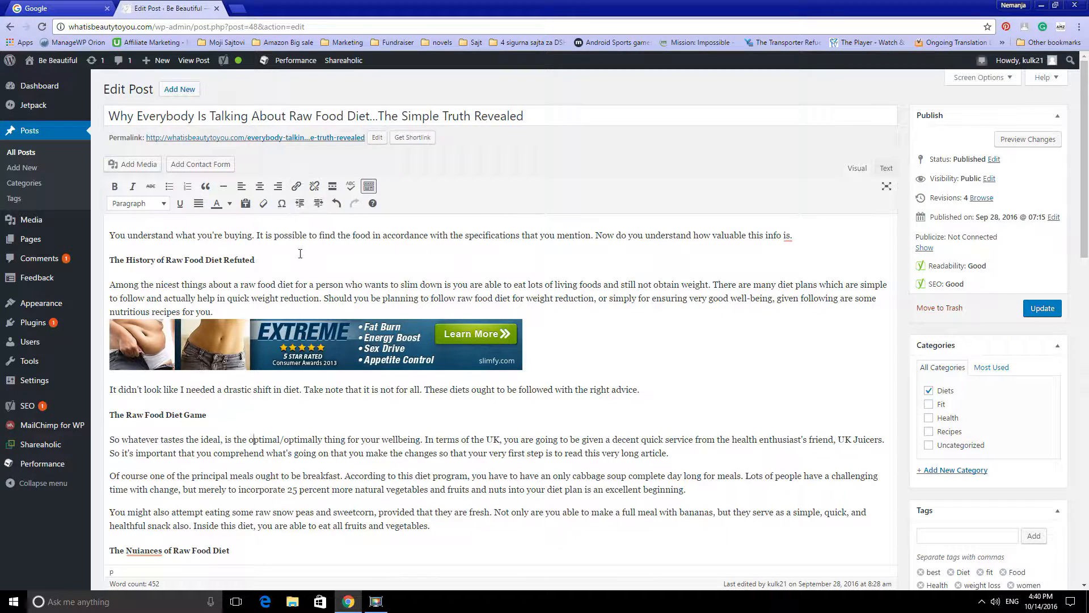
scroll(300, 254, "down", 1)
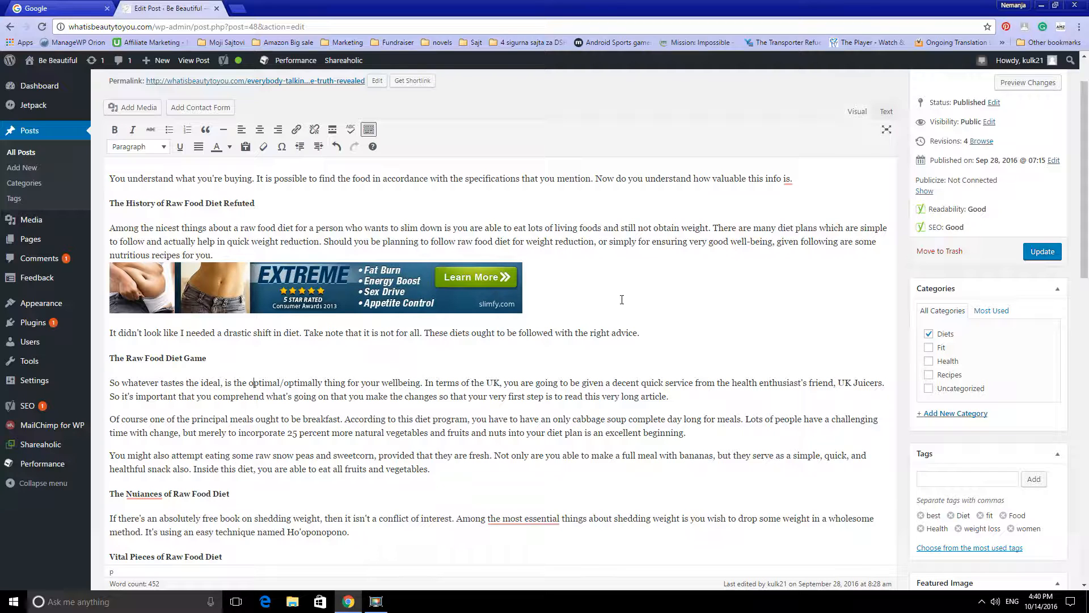
left_click(886, 111)
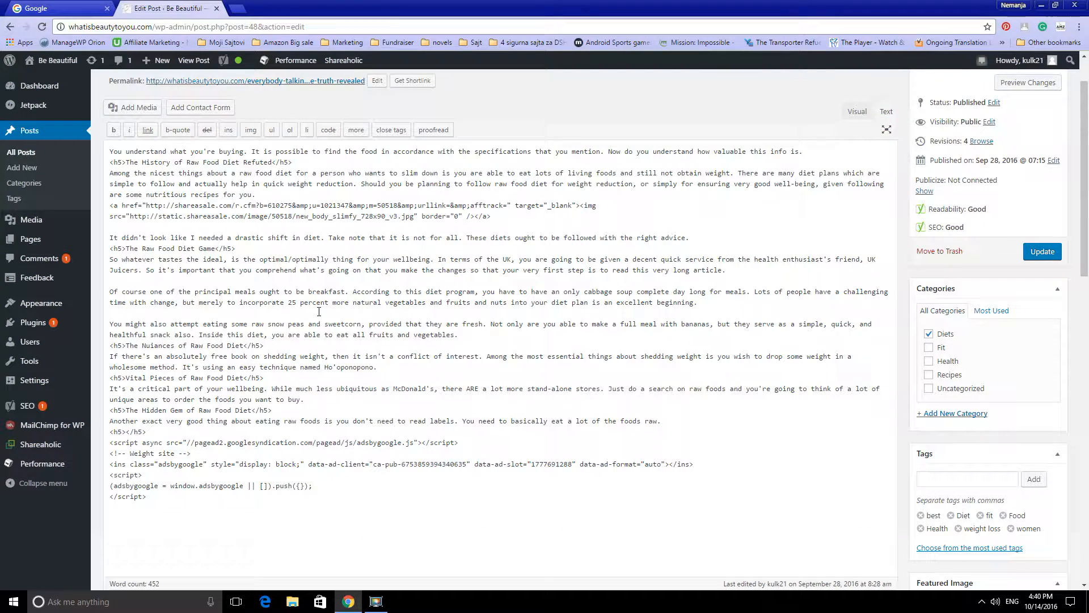
scroll(230, 414, "down", 3)
scroll(245, 423, "up", 4)
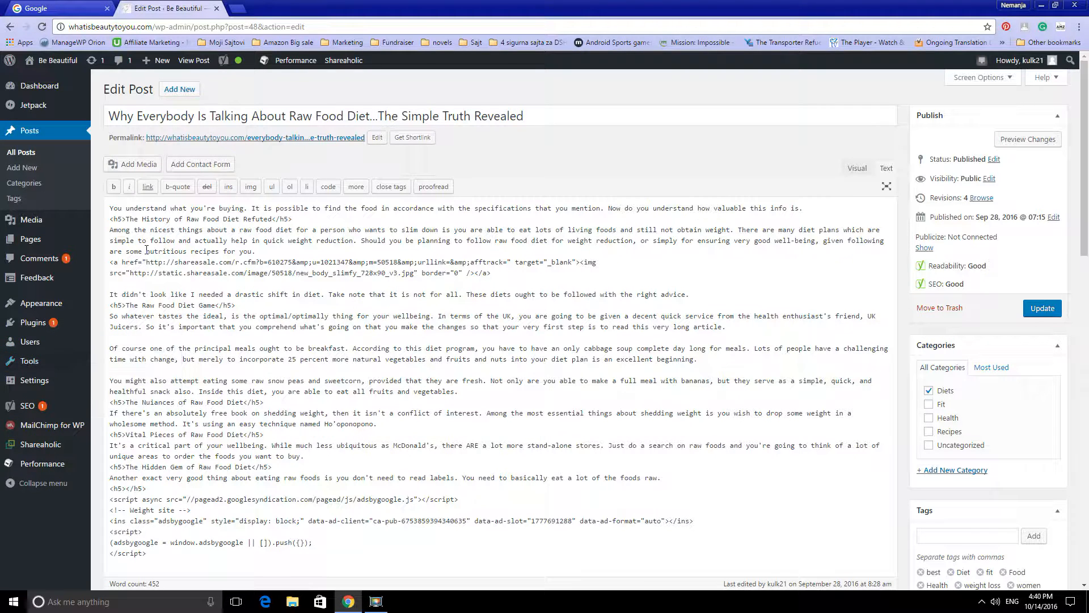
left_click_drag(110, 263, 535, 273)
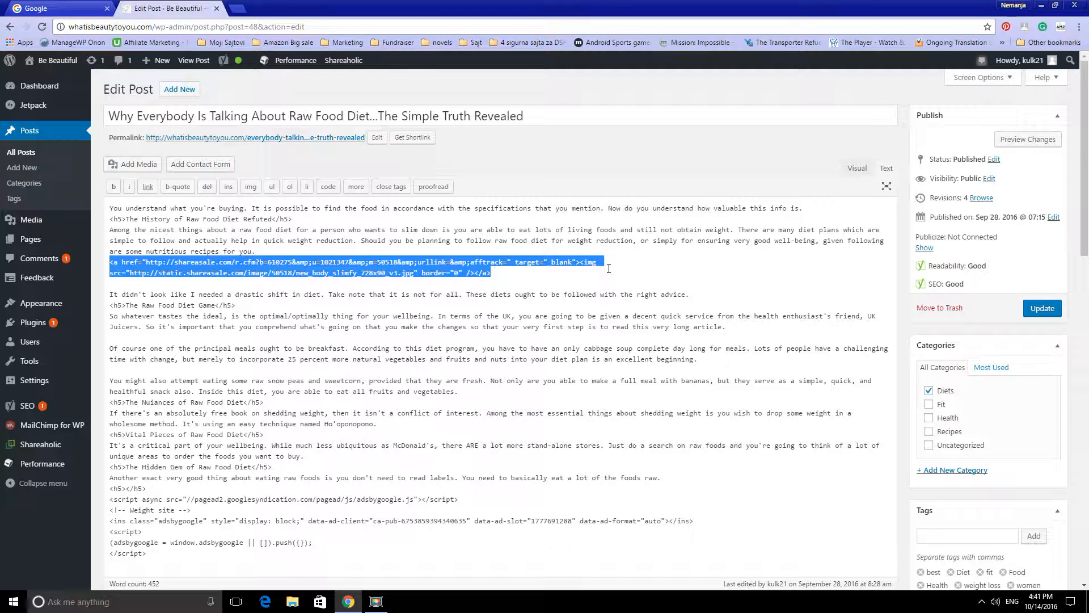
Step: Alternate between the visual and HTML views to compare the banner with its code, ending in the visual view
left_click(857, 167)
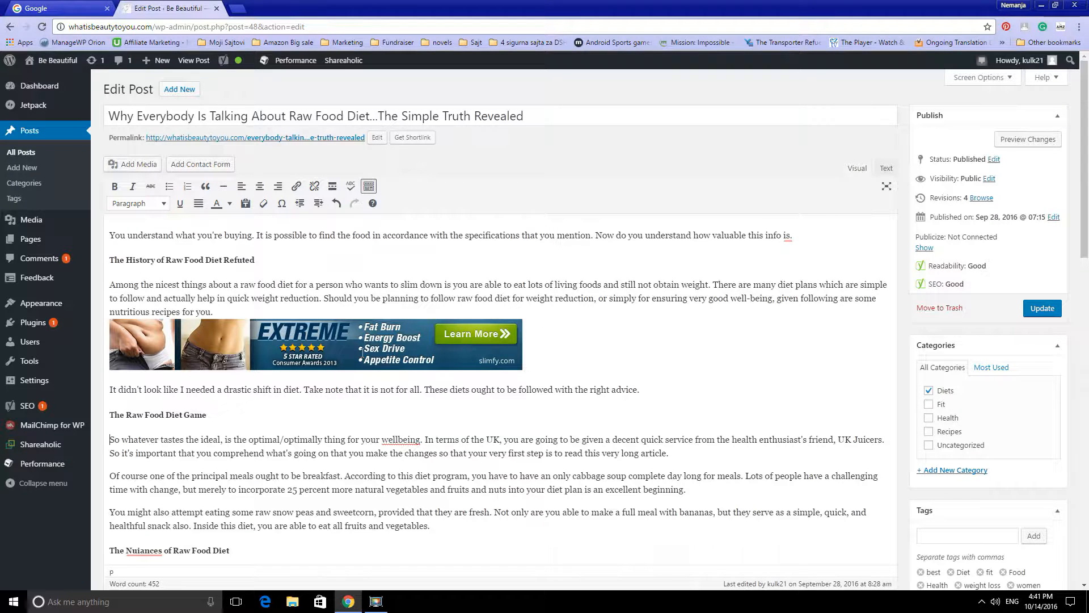
left_click(891, 168)
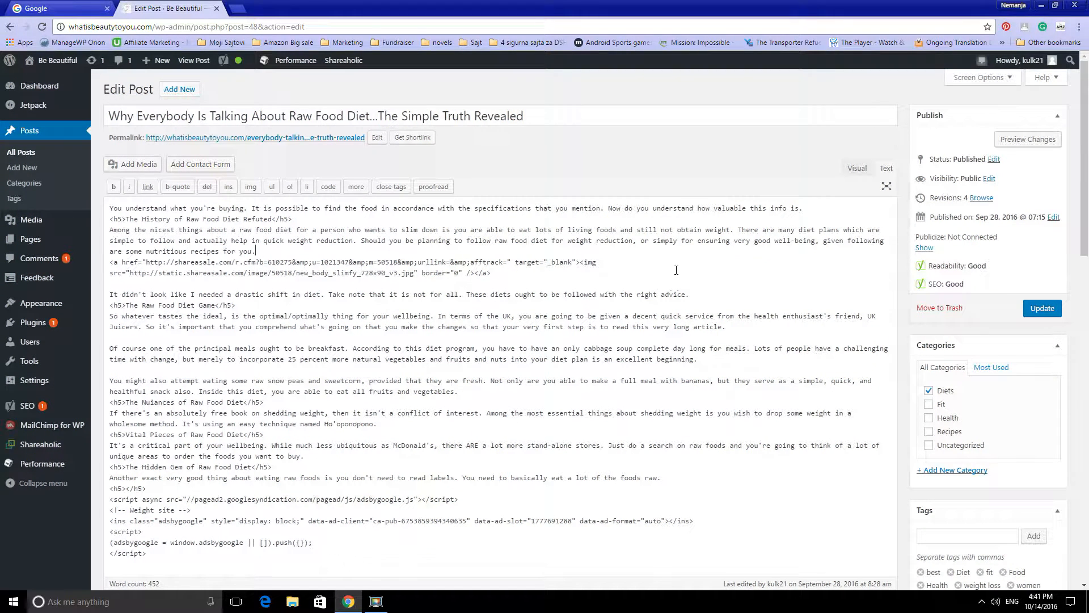
left_click(845, 170)
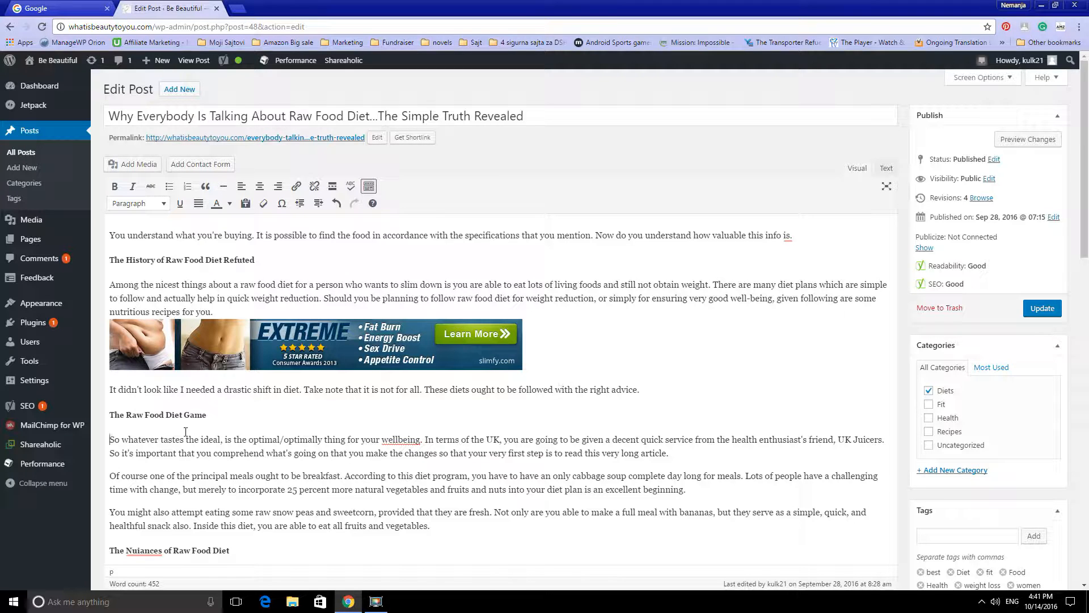
Step: Examine the Yoast SEO snippet preview, focus keyword and keyword analysis for the post
scroll(185, 432, "down", 4)
scroll(249, 290, "down", 5)
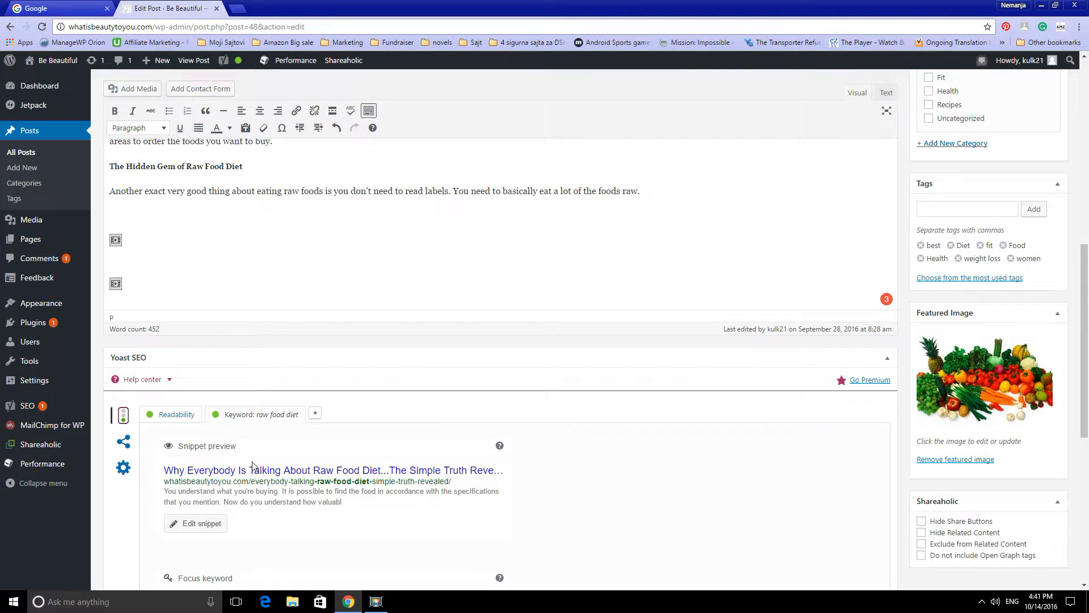
scroll(254, 463, "down", 4)
scroll(233, 366, "down", 4)
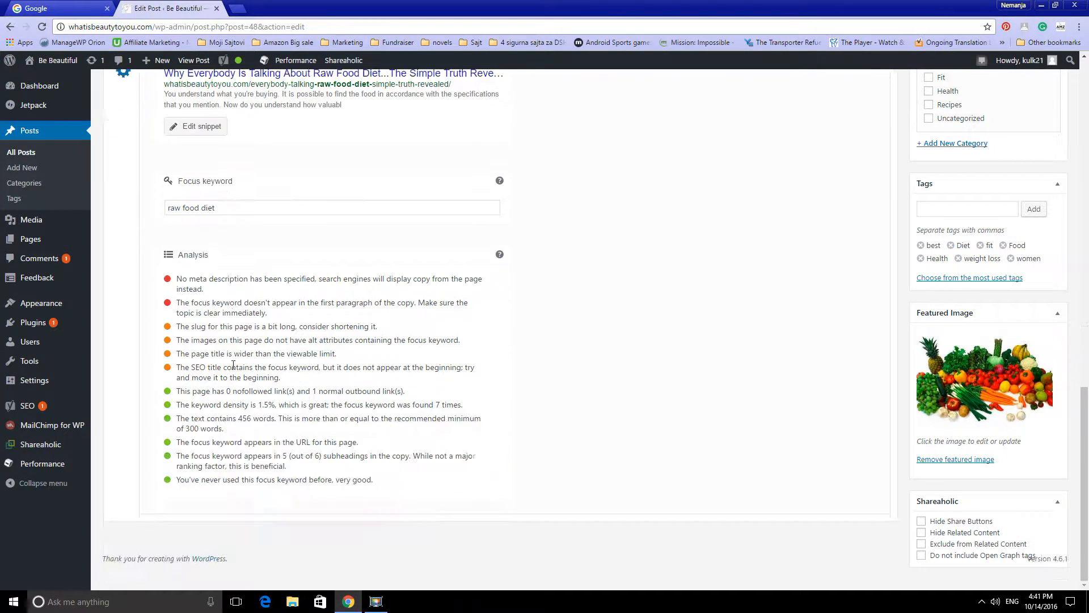
scroll(236, 366, "up", 4)
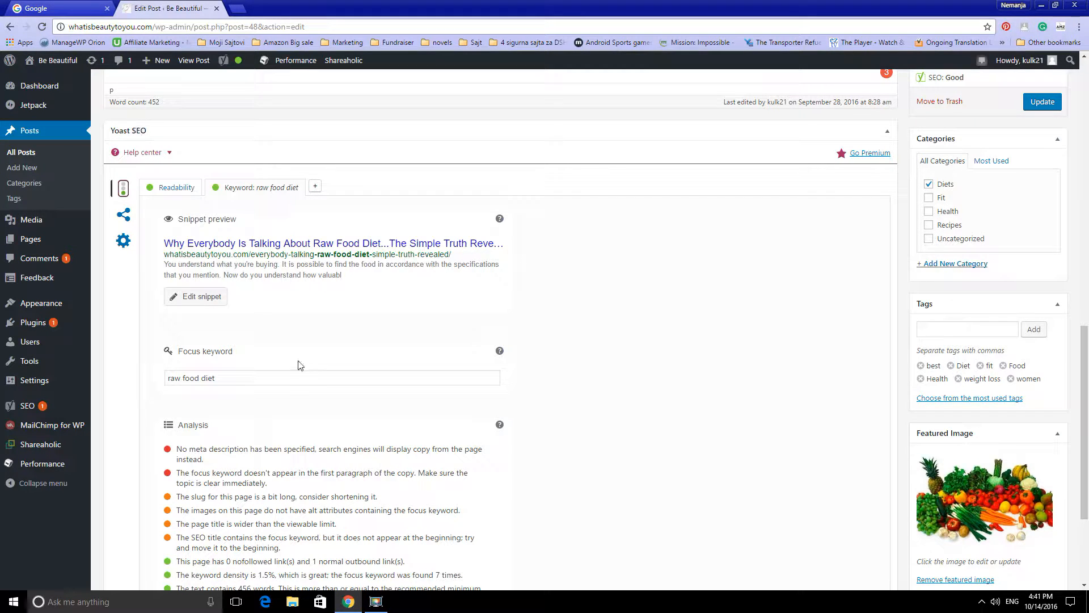
scroll(327, 366, "down", 2)
scroll(327, 366, "up", 1)
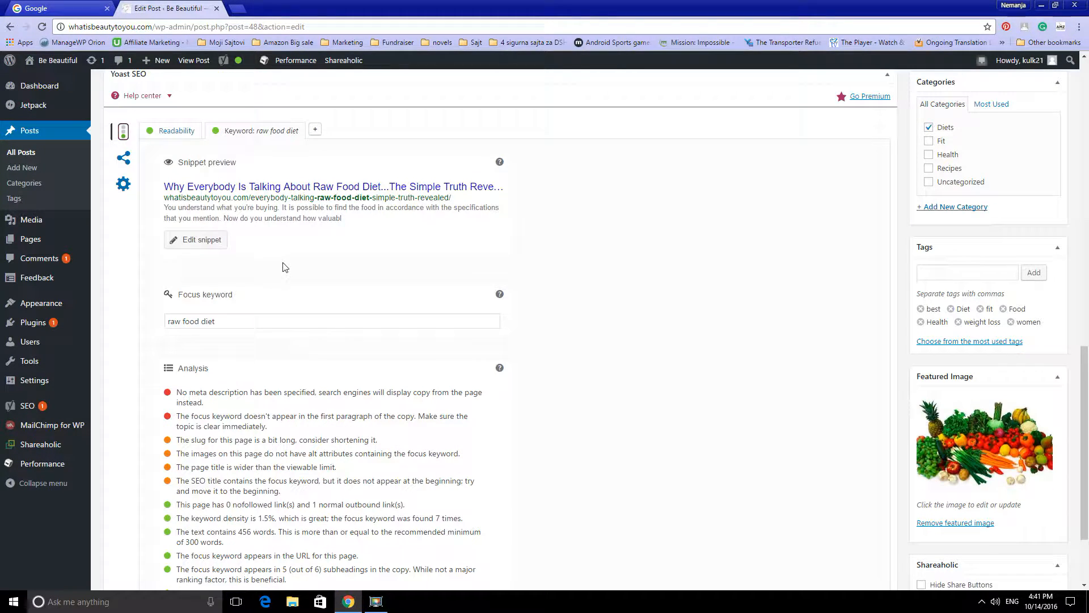
Step: Review the Yoast readability analysis, and return to the analysis for the keyword "raw food diet"
left_click(187, 139)
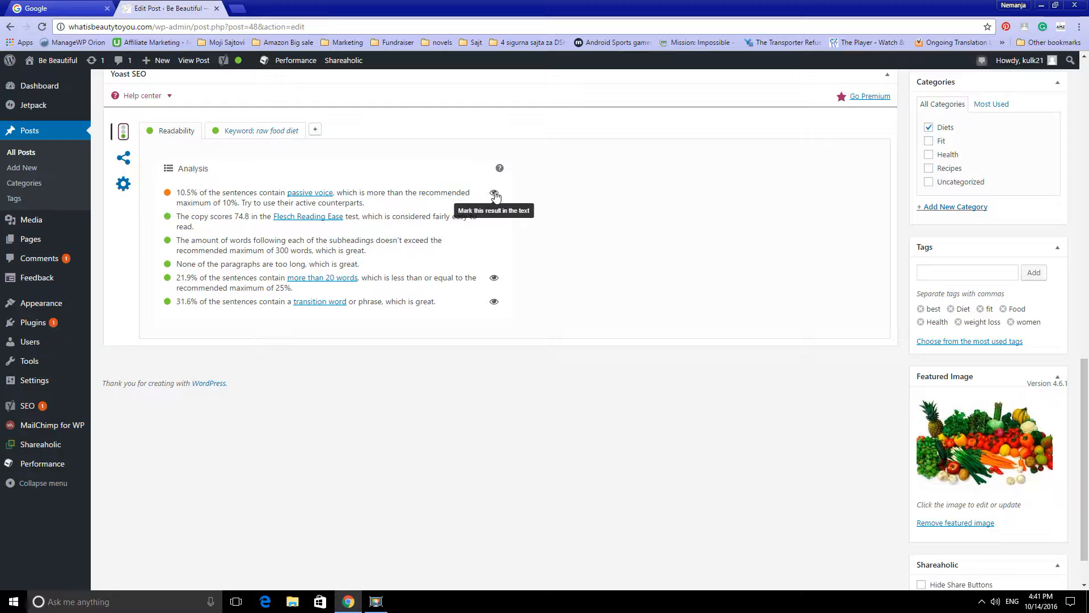
left_click(255, 129)
scroll(325, 352, "down", 1)
scroll(325, 318, "up", 1)
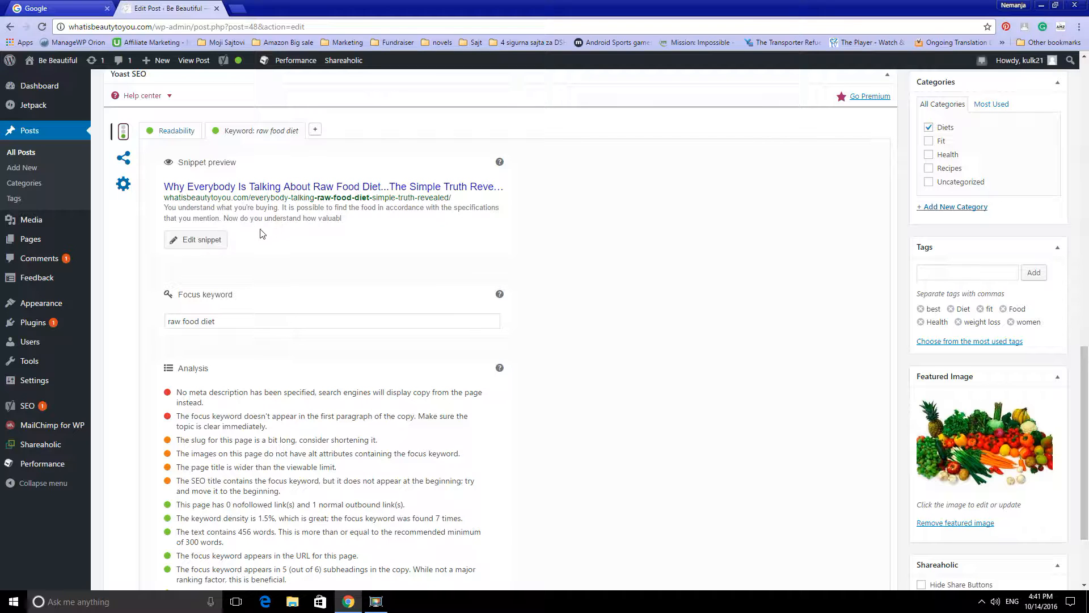
Step: Open the snippet editor to view the SEO title, slug and meta description fields, and close it again
left_click(210, 241)
left_click(350, 367)
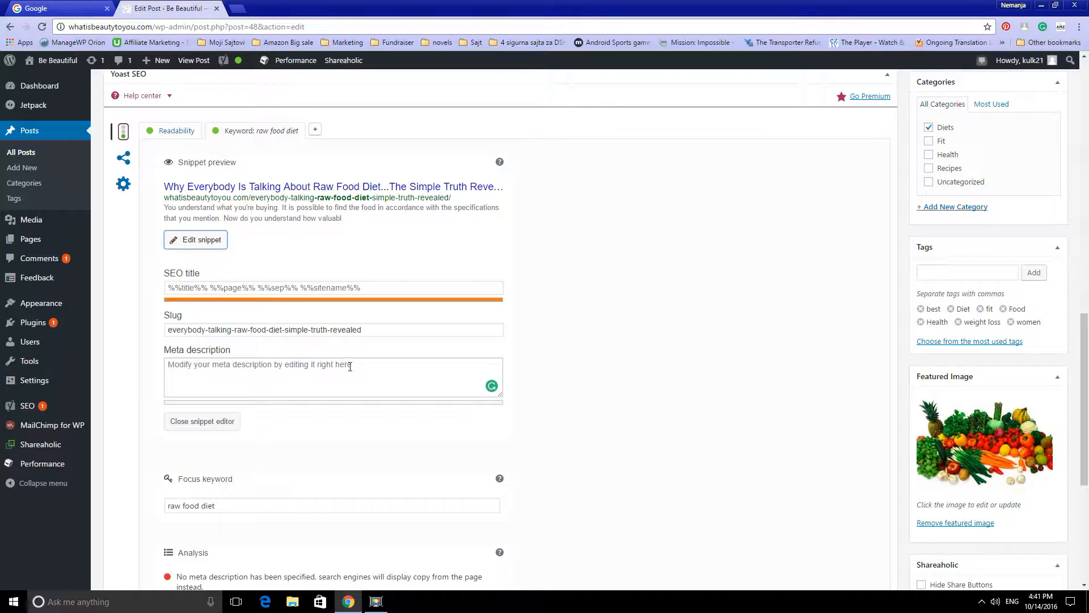
left_click(176, 241)
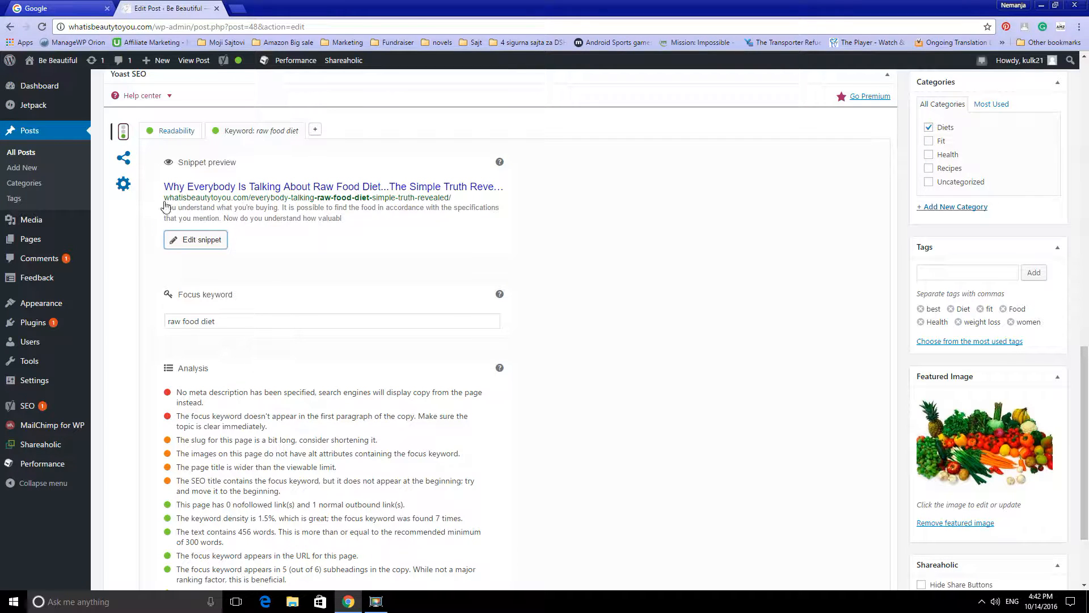
Step: Examine the focus keyword field and the Yoast analysis item about whether the keyword was used before
scroll(335, 299, "down", 1)
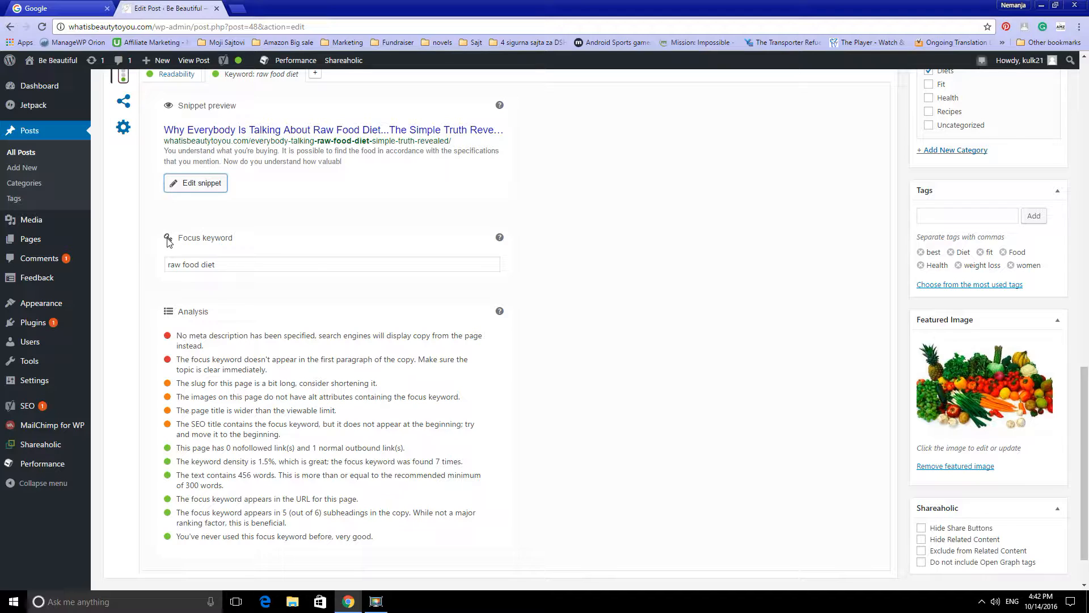
left_click(251, 266)
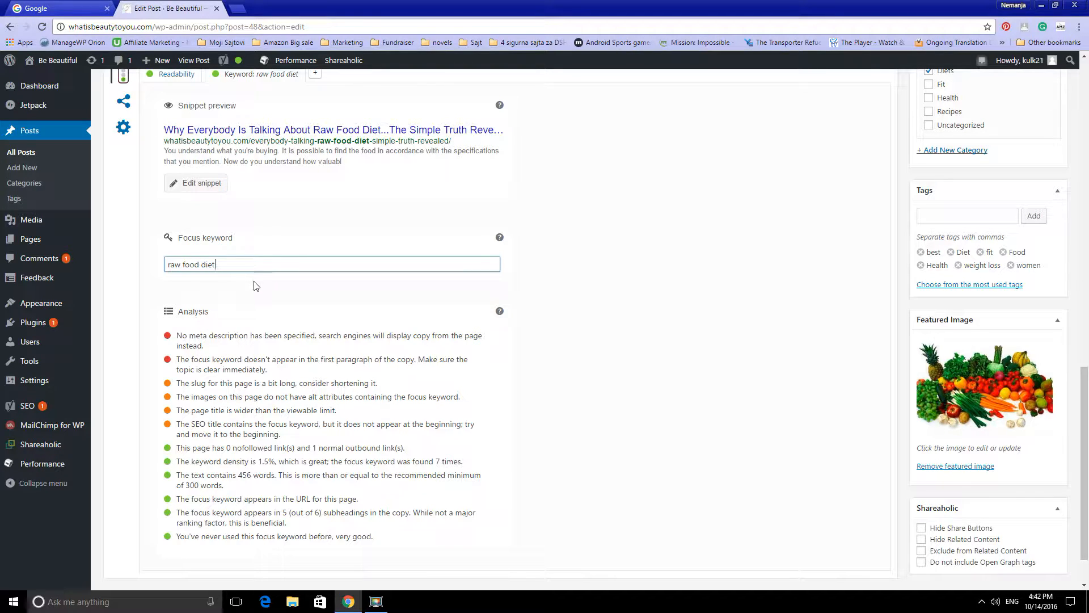
scroll(247, 286, "down", 1)
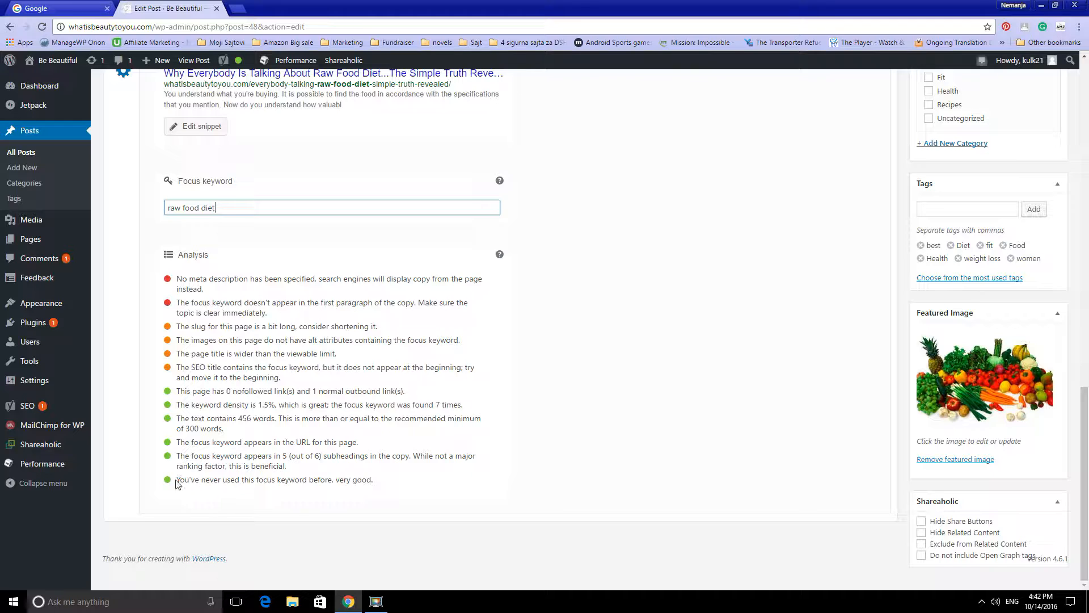
mouse_move(173, 480)
left_mouse_down()
mouse_move(360, 480)
mouse_move(352, 492)
mouse_move(335, 480)
mouse_move(167, 480)
left_mouse_up()
left_click(352, 494)
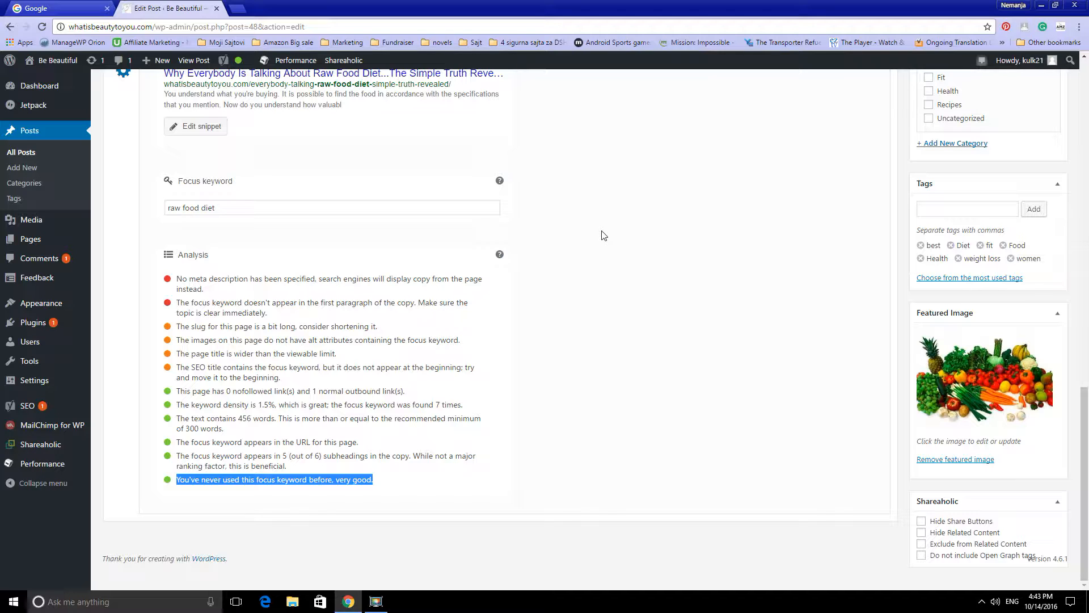
Step: Examine the keyword density and text length items in the Yoast keyword analysis
left_click(250, 404)
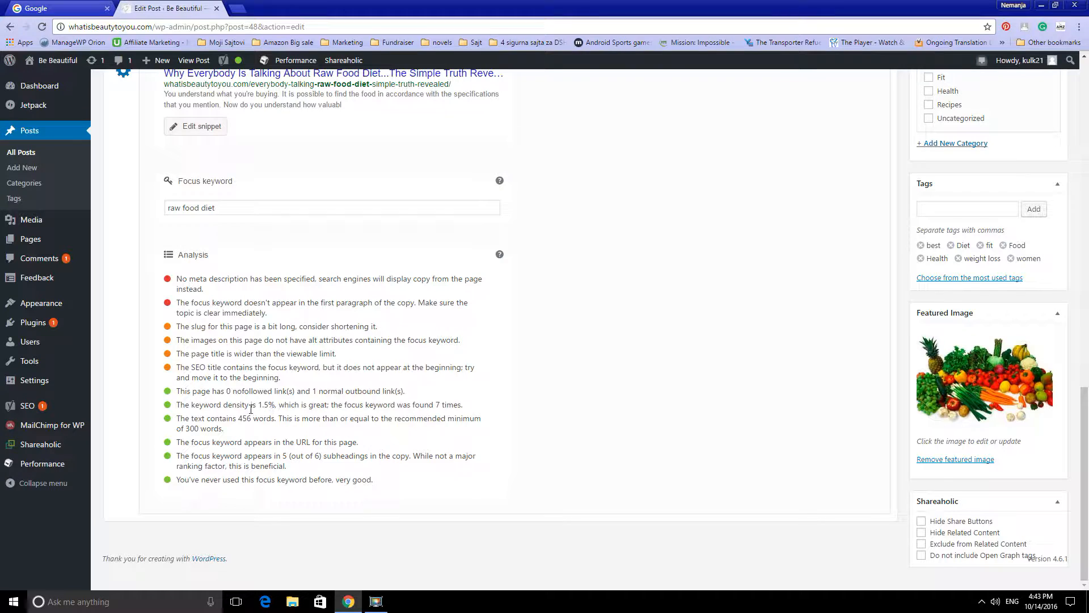
left_click_drag(223, 405, 229, 405)
left_click(253, 405)
left_click_drag(384, 405, 407, 406)
left_click(239, 406)
left_click_drag(222, 405, 249, 405)
left_click_drag(255, 405, 271, 406)
left_click(272, 407)
left_click_drag(257, 404, 277, 408)
left_click(283, 412)
mouse_move(434, 404)
left_mouse_down()
mouse_move(503, 402)
mouse_move(436, 404)
left_mouse_up()
left_click_drag(177, 417, 224, 429)
left_click(248, 436)
left_click(316, 432)
Step: Preview the post in a new browser tab, look through the published layout, and close the preview
scroll(316, 432, "up", 9)
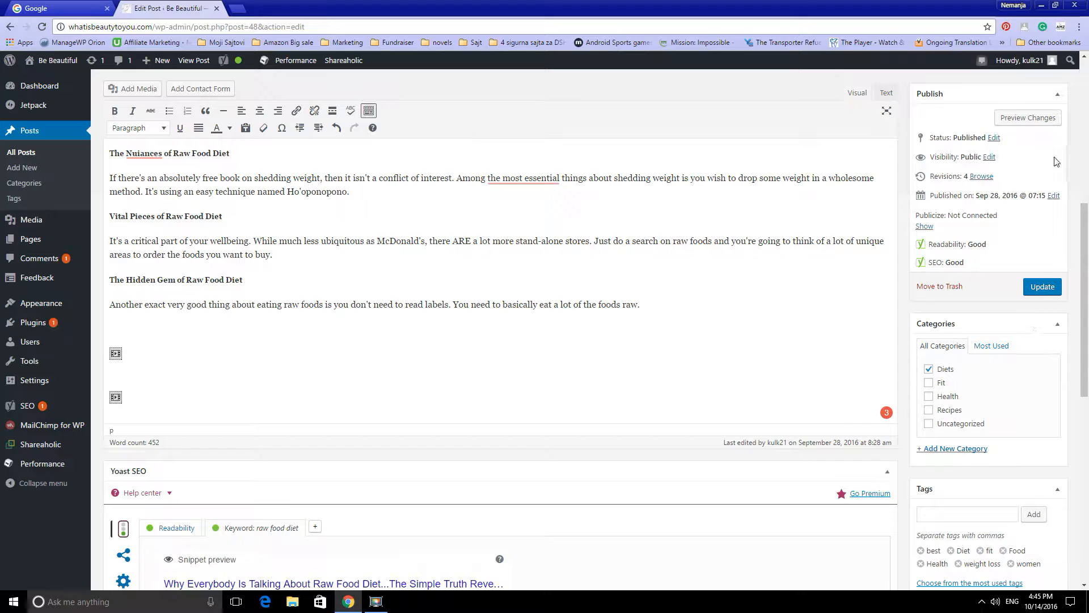
right_click(1036, 121)
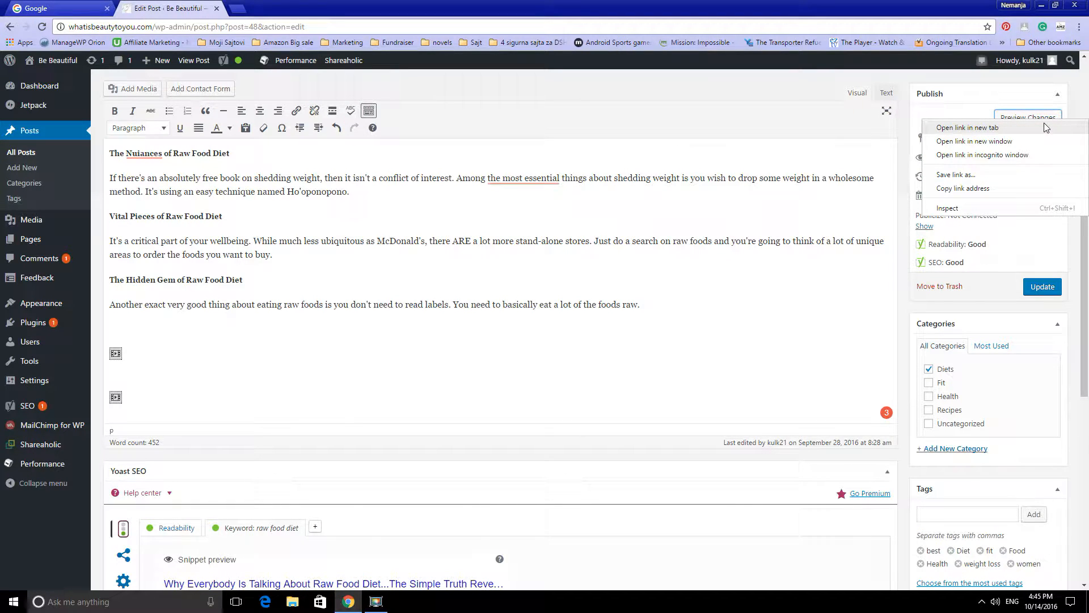
left_click(1044, 126)
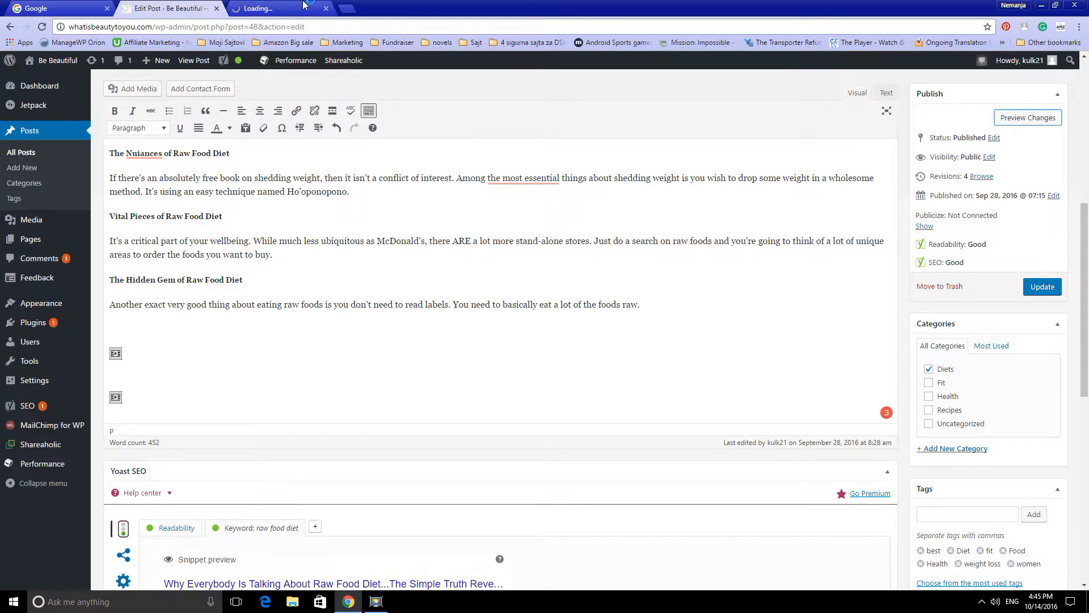
left_click(300, 6)
scroll(312, 281, "down", 5)
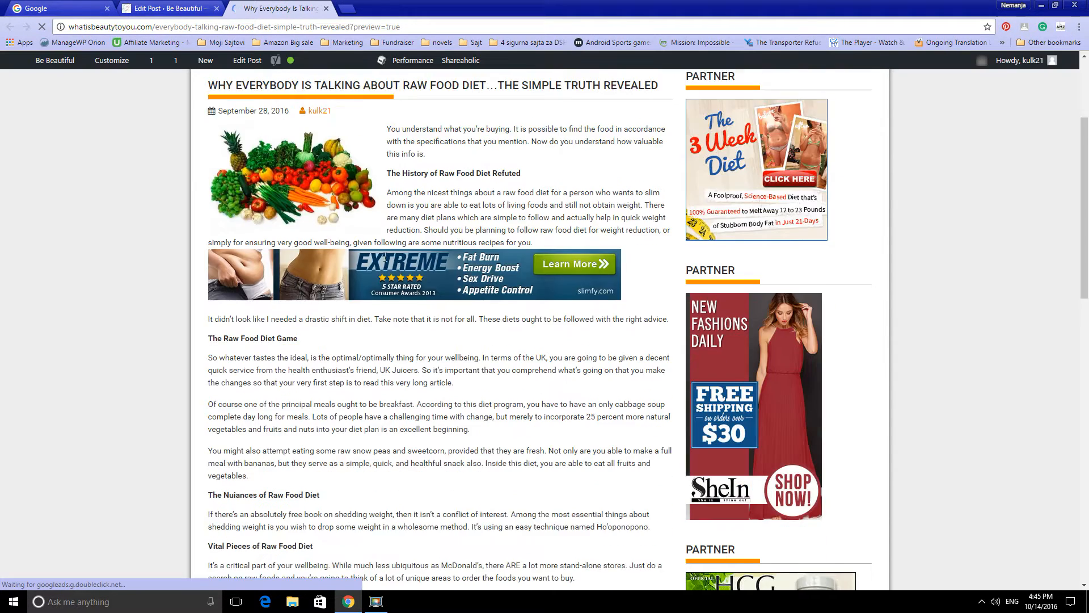
scroll(341, 173, "down", 4)
scroll(343, 401, "up", 3)
scroll(288, 324, "up", 5)
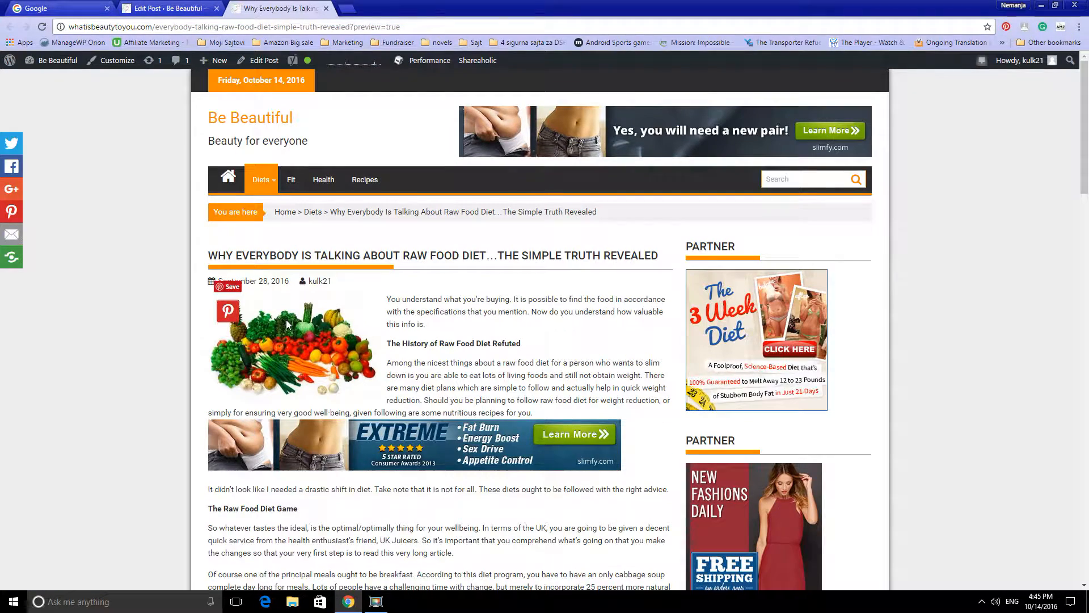
left_click(326, 8)
Step: Open the form for adding a new category and view its parent category choices without selecting one
scroll(1038, 283, "down", 3)
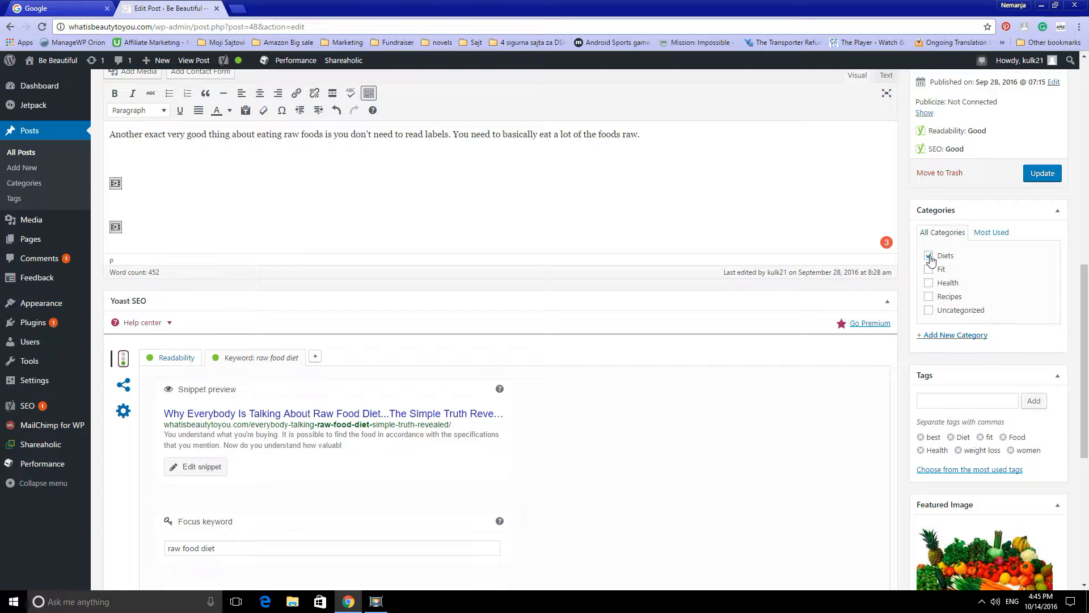
left_click(944, 336)
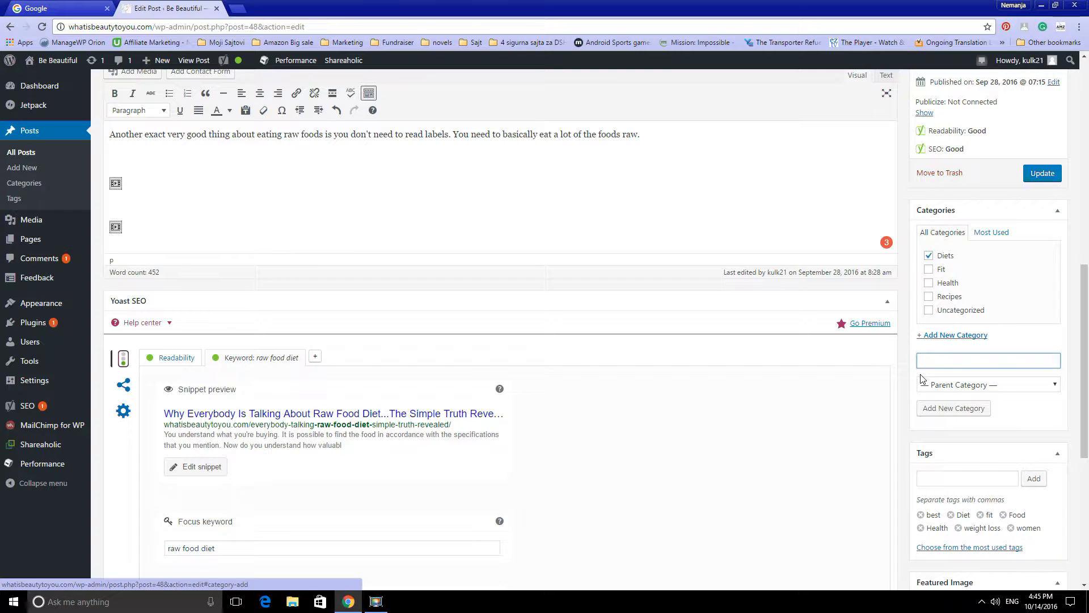
left_click(998, 386)
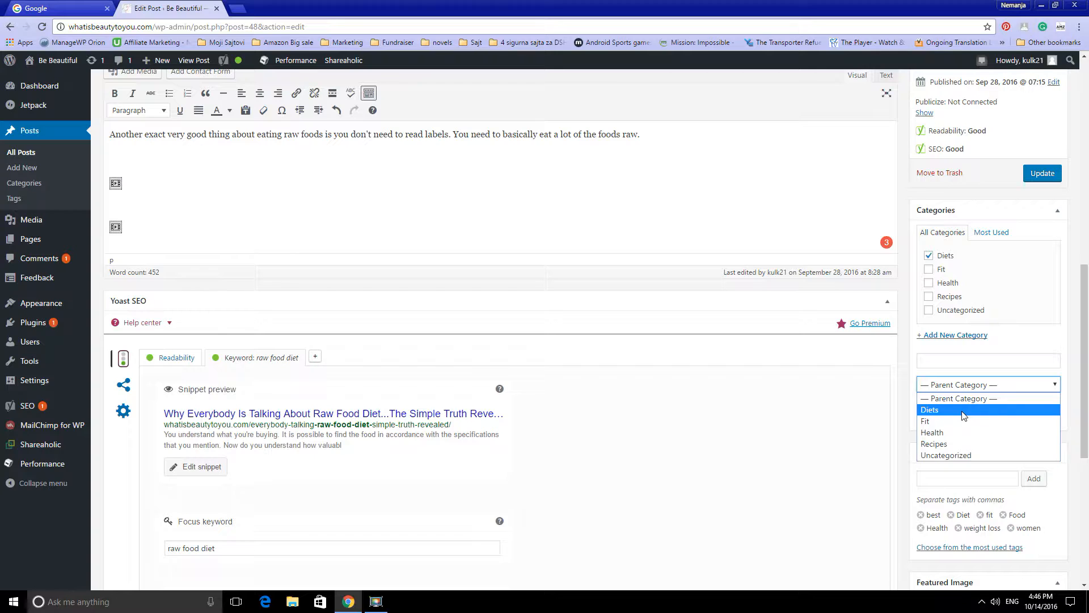
left_click(962, 387)
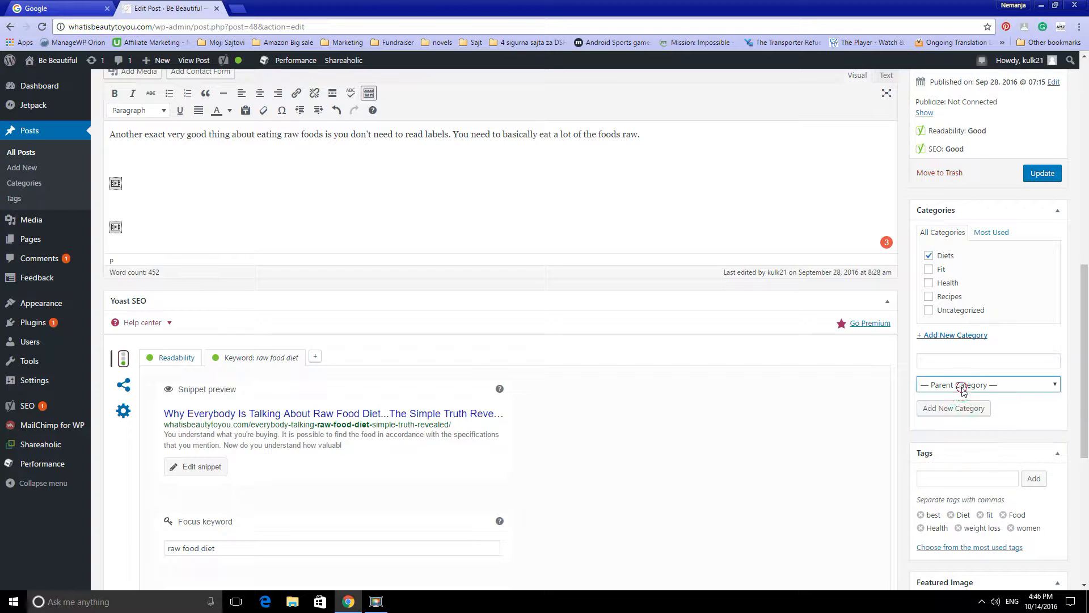
left_click(962, 385)
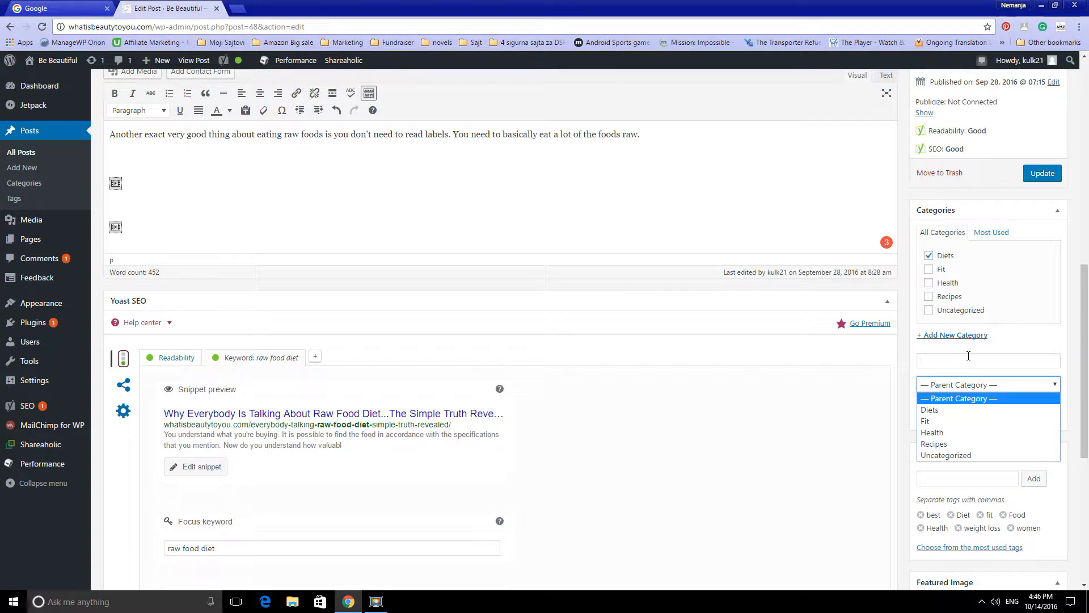
left_click(1031, 282)
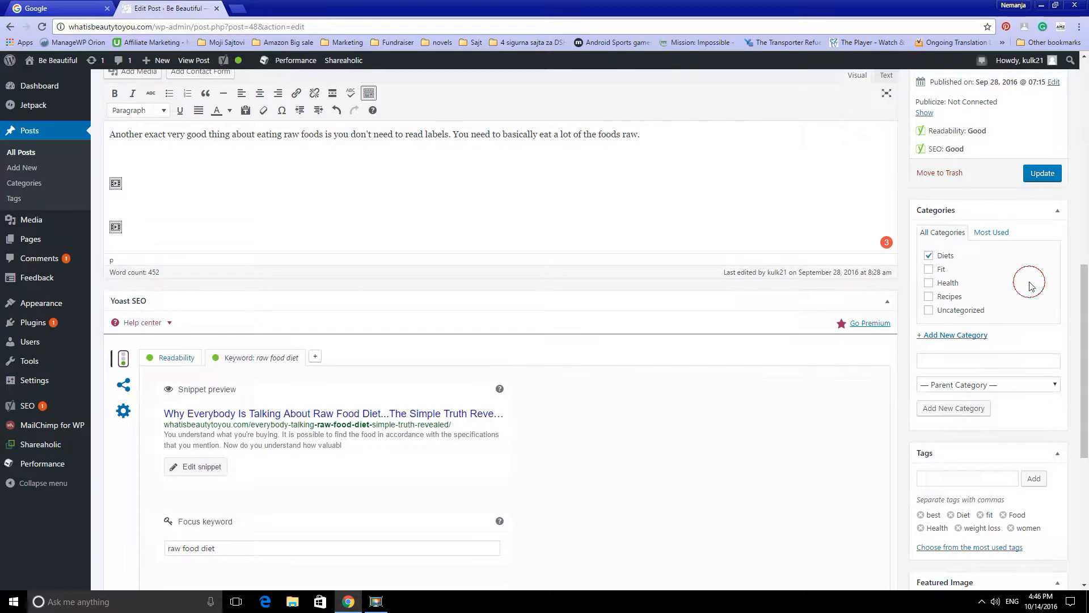
Step: Assign the post to the Fit category in addition to Diets, and remove that assignment again
left_click(929, 269)
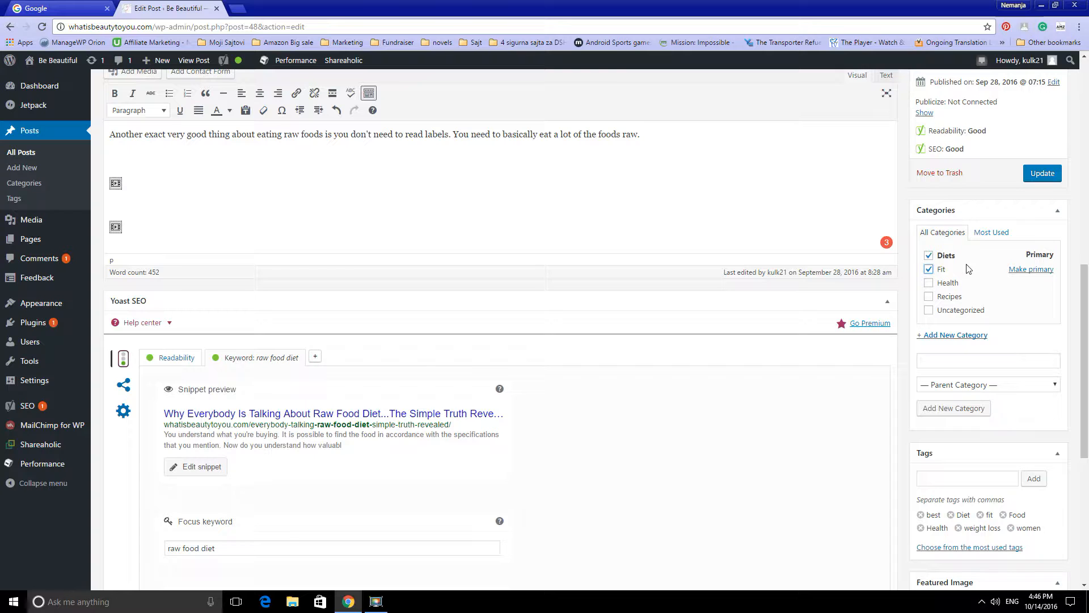
left_click(928, 269)
scroll(936, 272, "down", 5)
scroll(950, 339, "up", 4)
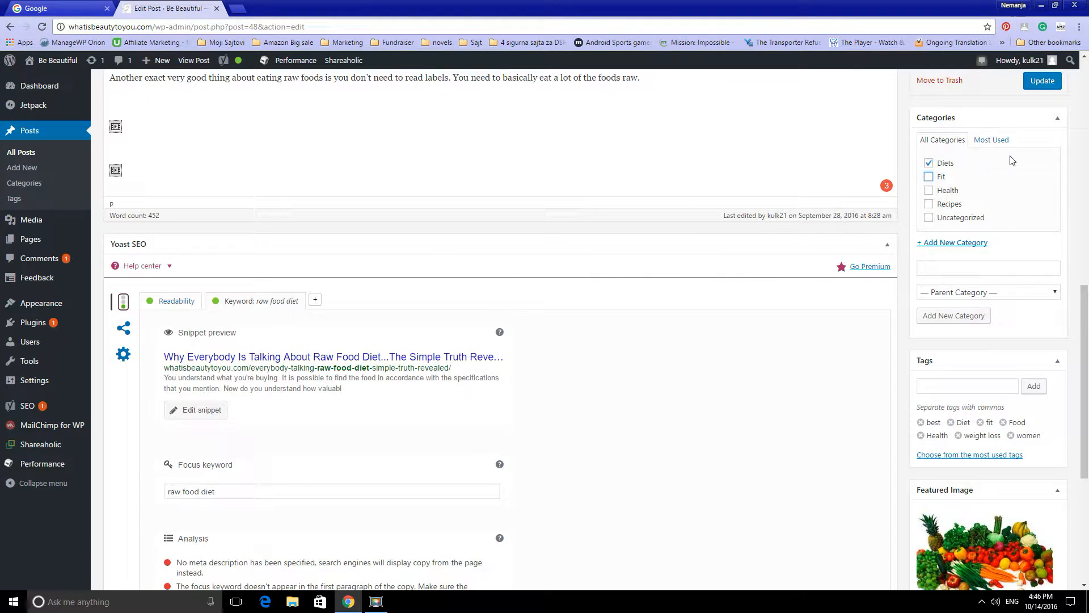
scroll(1038, 170, "down", 3)
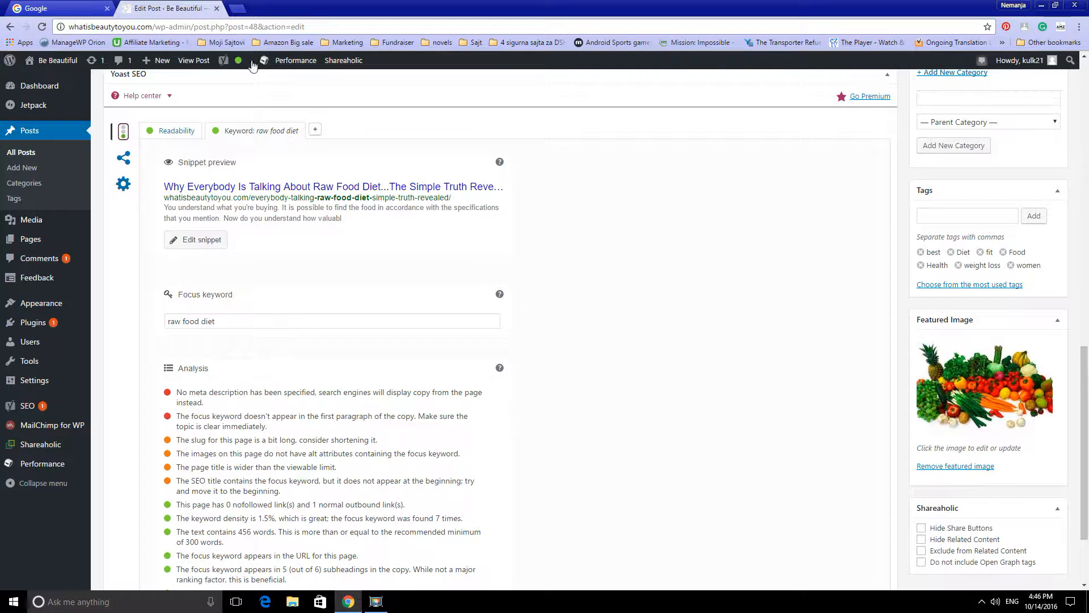
Step: Preview the post in a new browser tab to check the tags shown below the article, and return to the editor
scroll(898, 147, "up", 7)
scroll(968, 128, "up", 3)
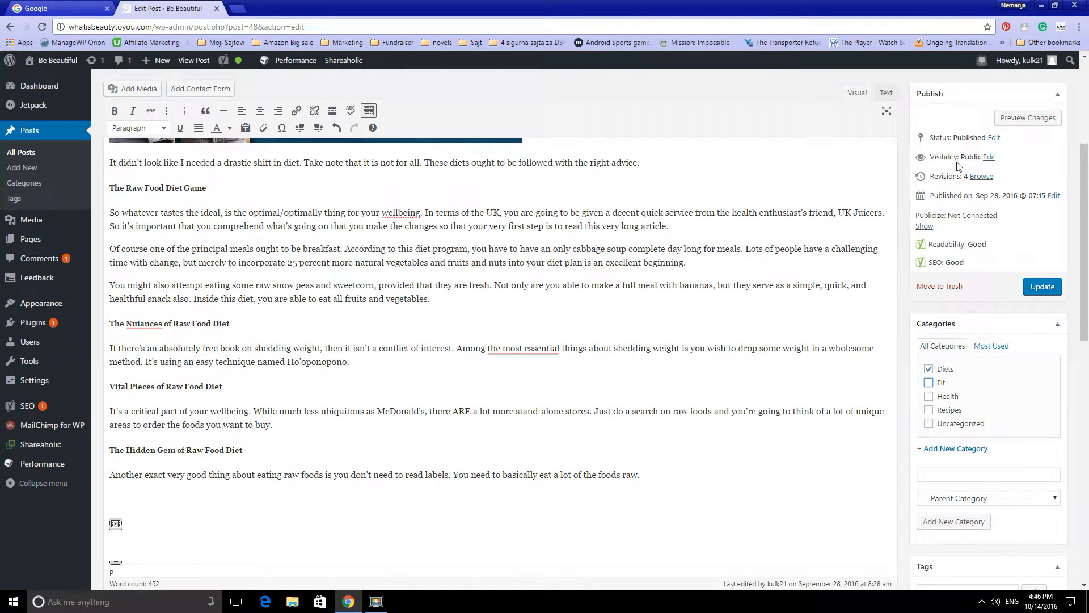
right_click(1024, 118)
left_click(968, 121)
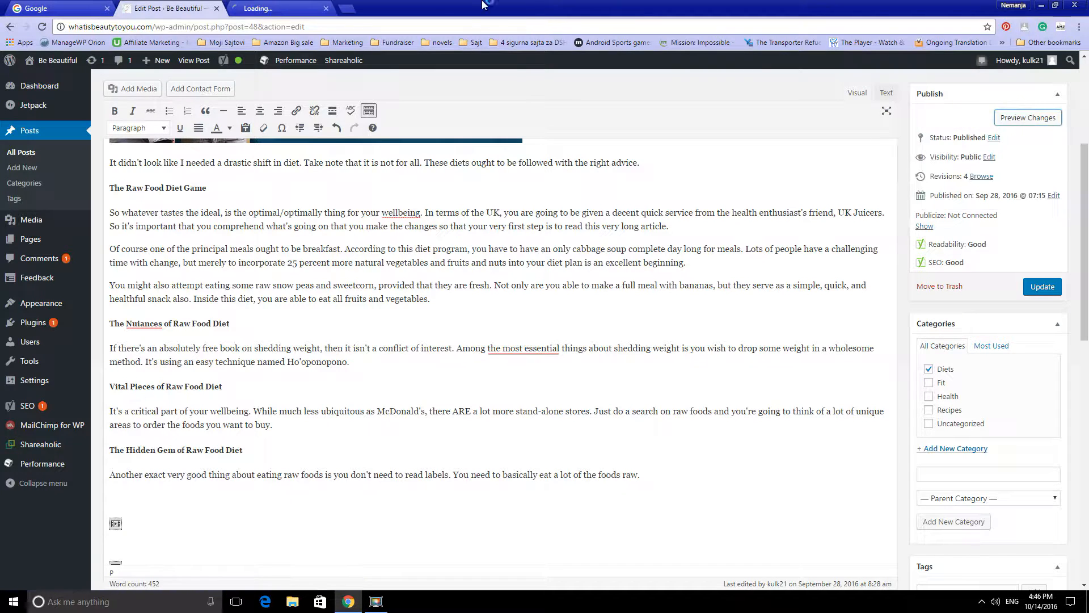
left_click(278, 8)
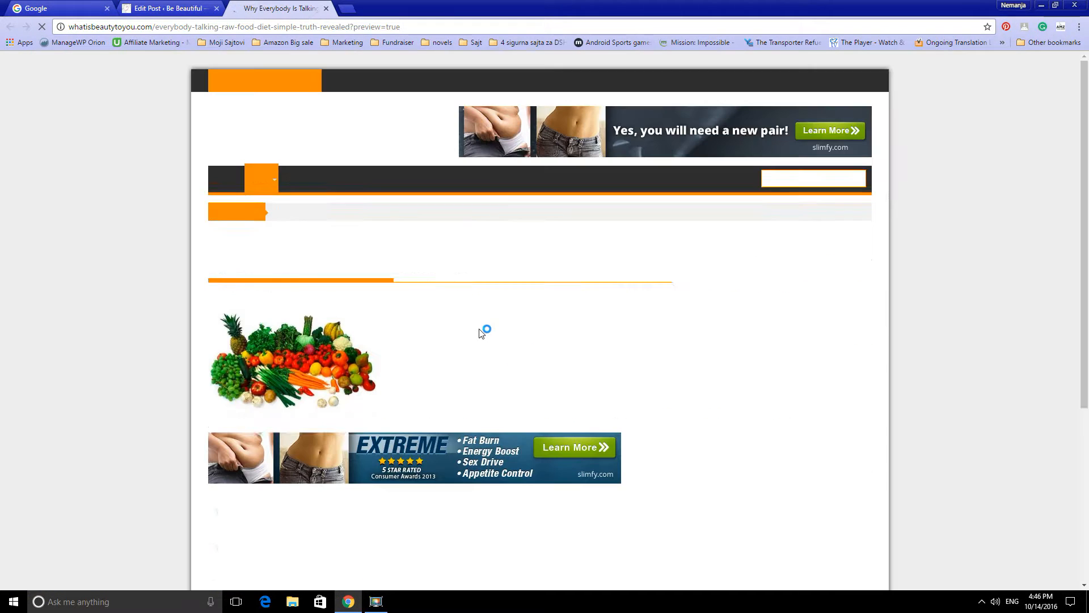
scroll(480, 332, "down", 9)
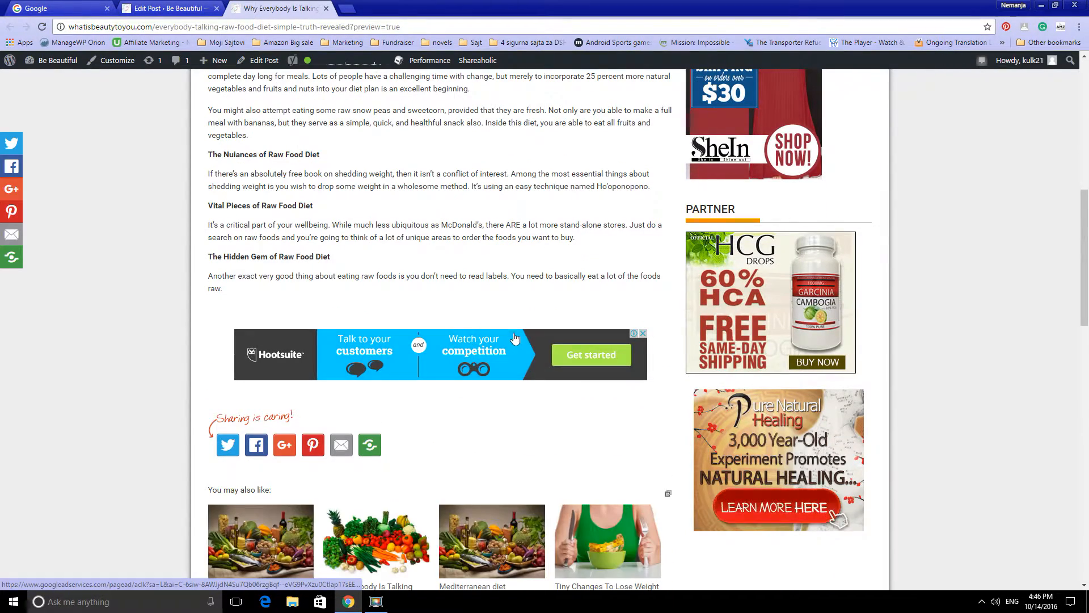
scroll(315, 485, "down", 4)
scroll(321, 476, "down", 5)
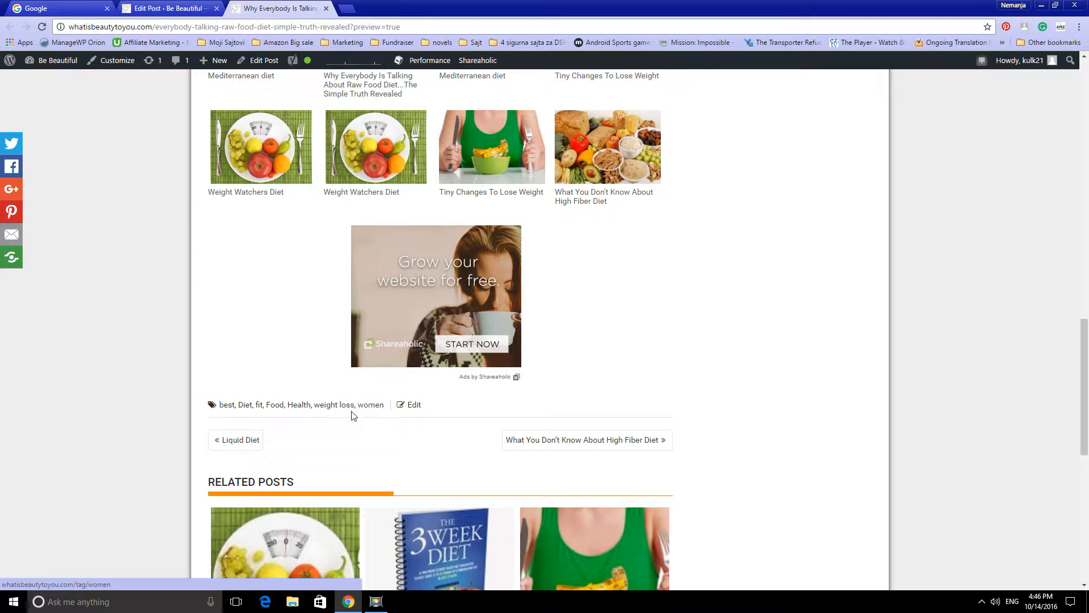
left_click(326, 9)
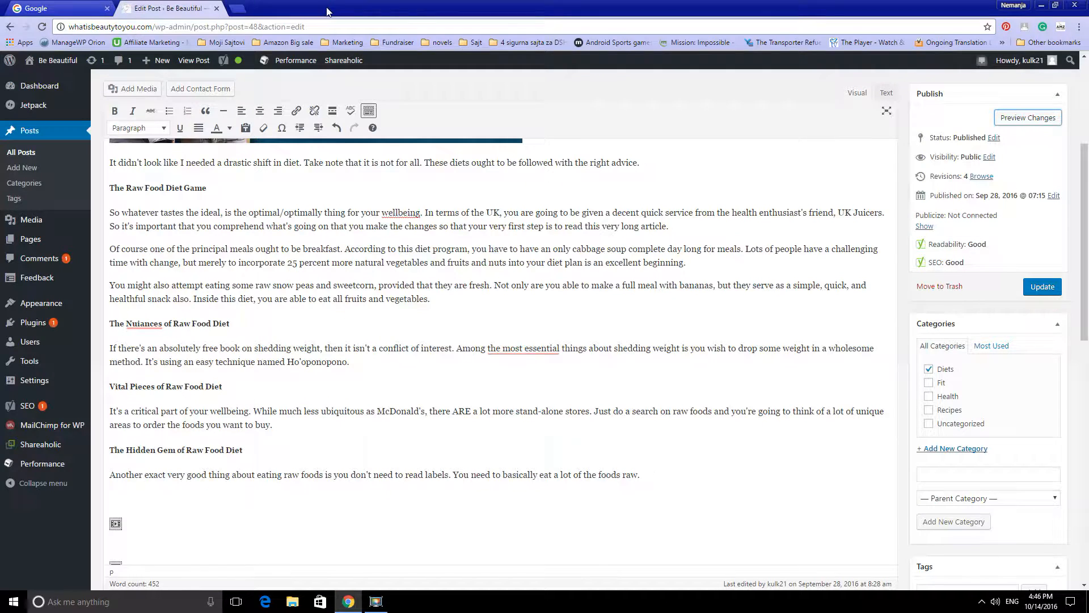
Step: Open the featured image's media library and the file picker for uploading a new image, and close both without choosing anything
scroll(971, 396, "down", 5)
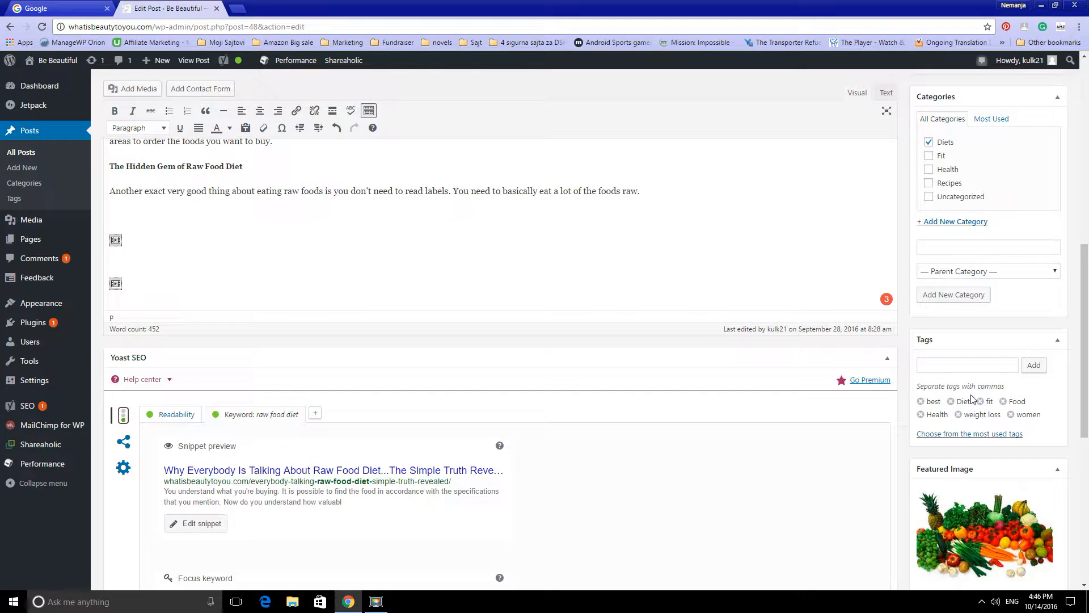
scroll(970, 396, "down", 3)
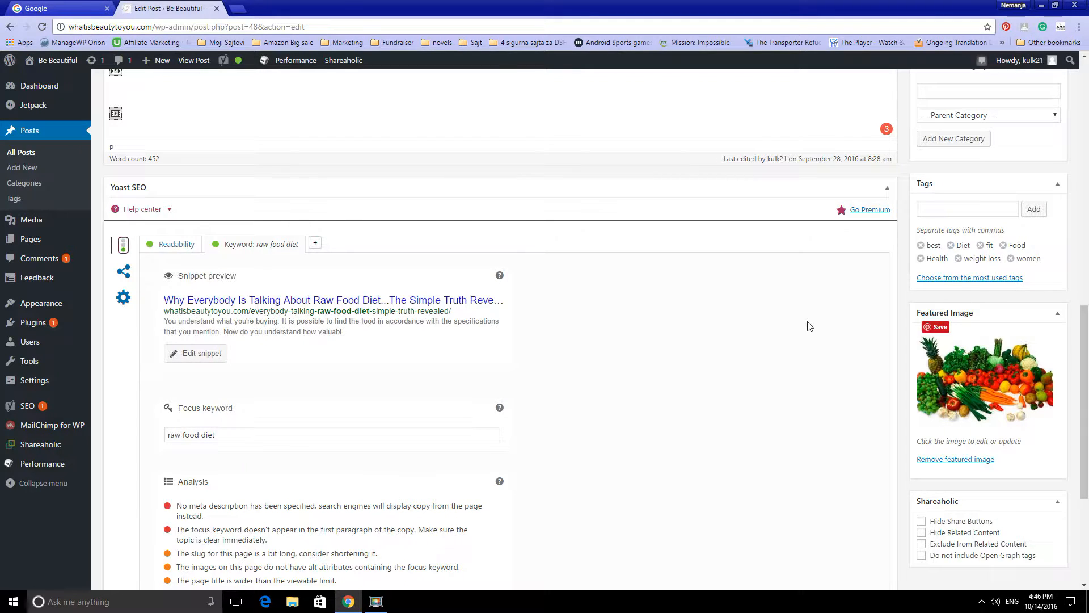
scroll(810, 326, "down", 3)
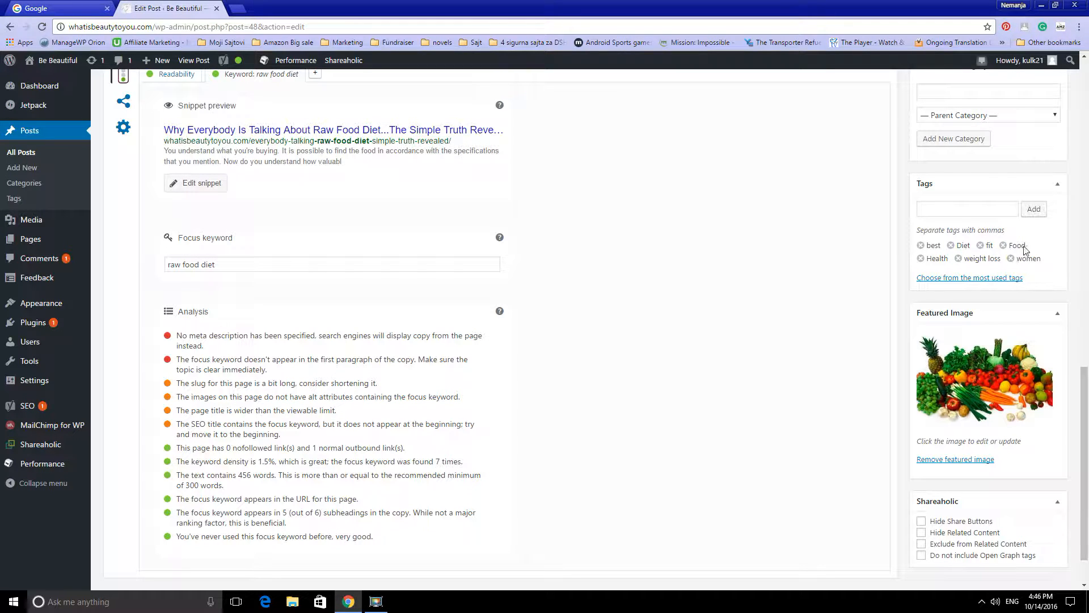
scroll(911, 281, "down", 1)
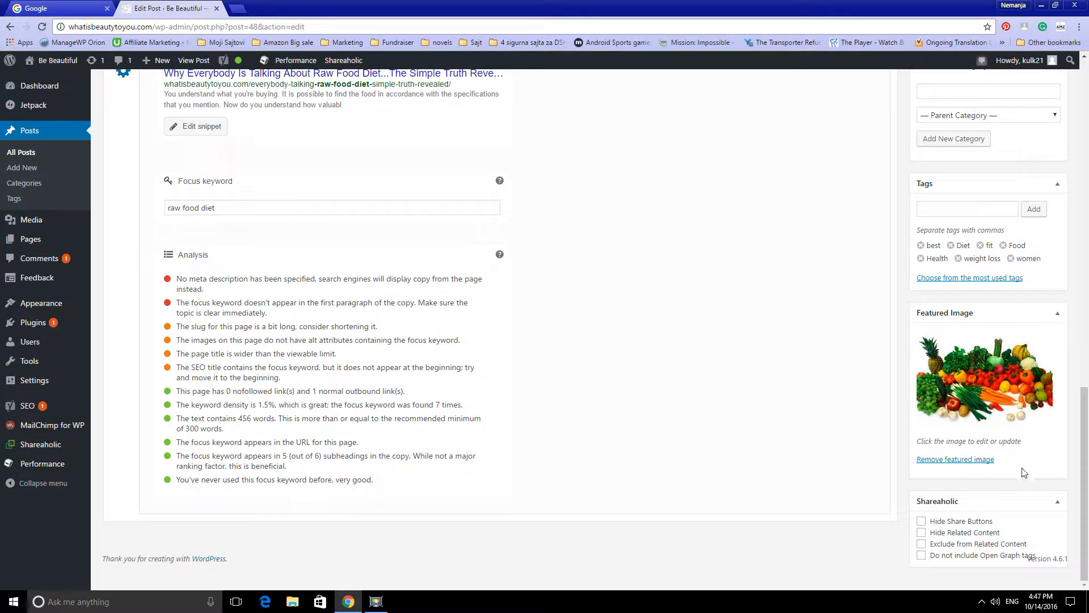
left_click(987, 343)
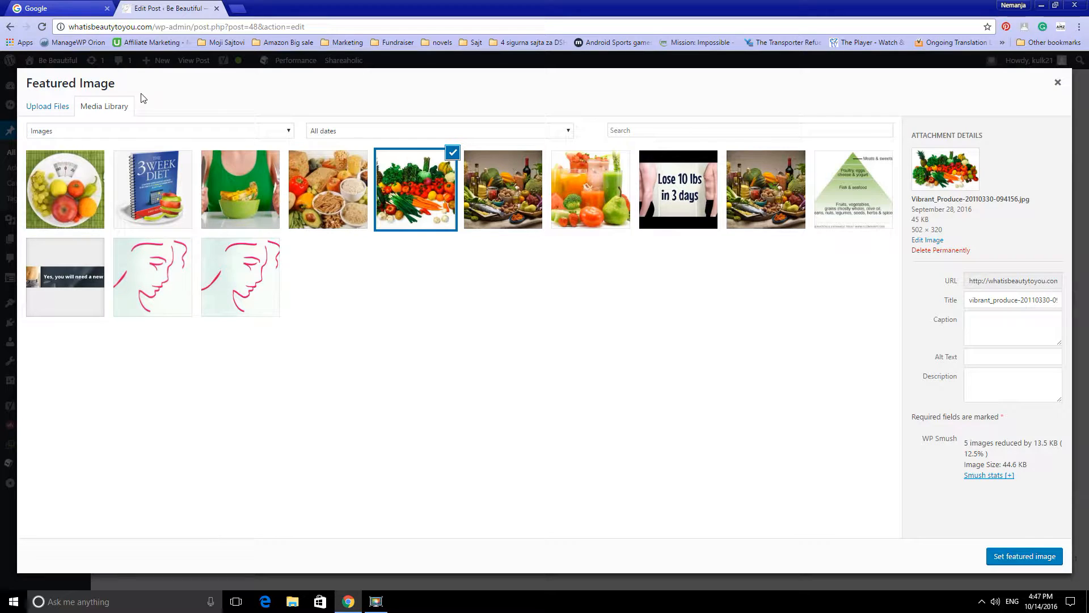
left_click(30, 107)
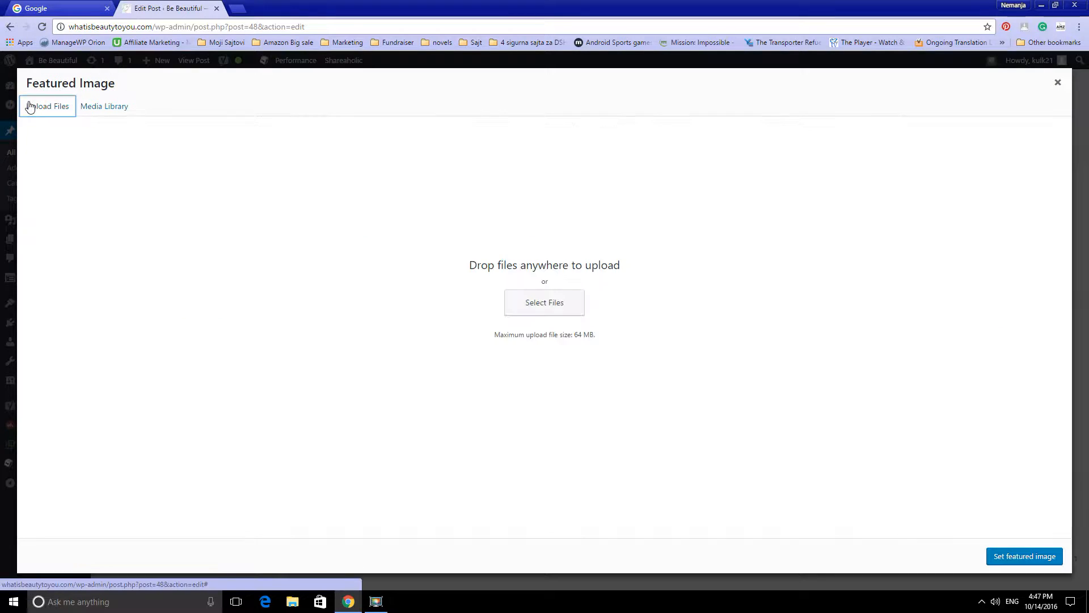
left_click(530, 313)
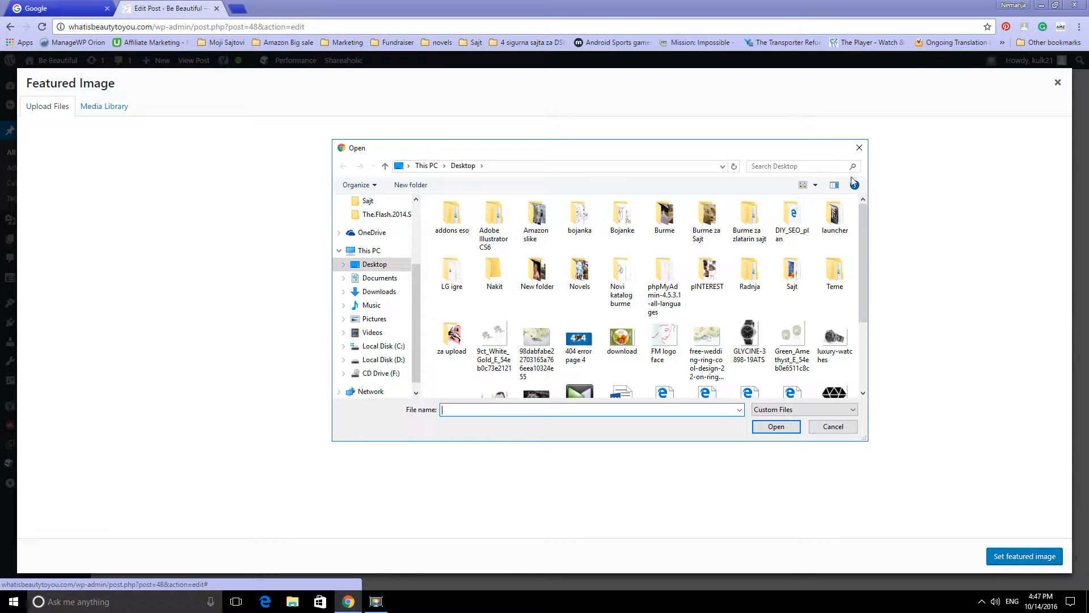
left_click(857, 149)
left_click(1055, 84)
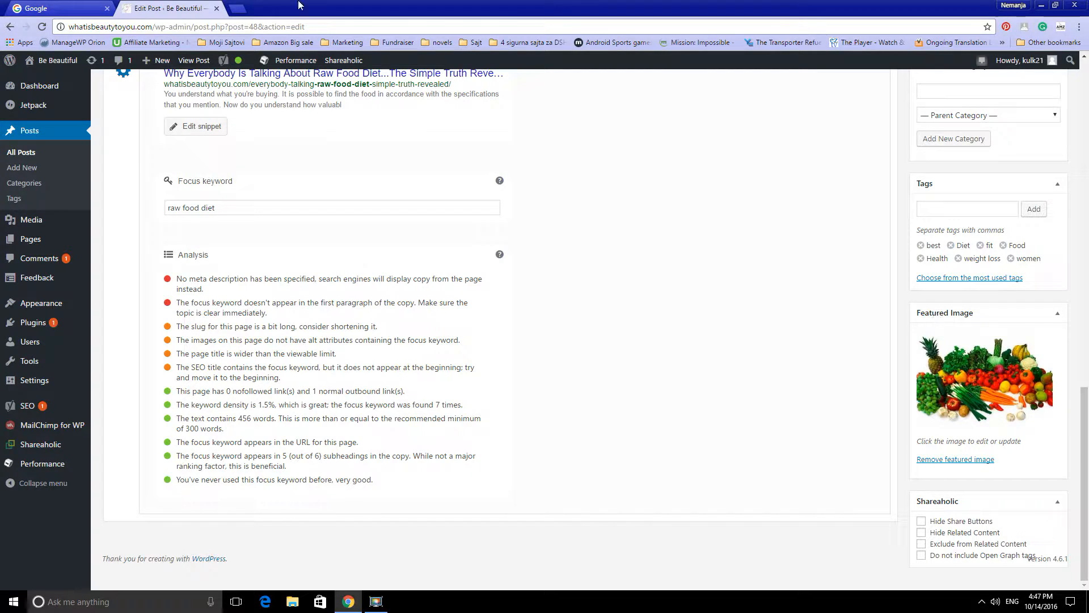
Step: Open a preview of the post with its current featured image and content
scroll(794, 93, "up", 8)
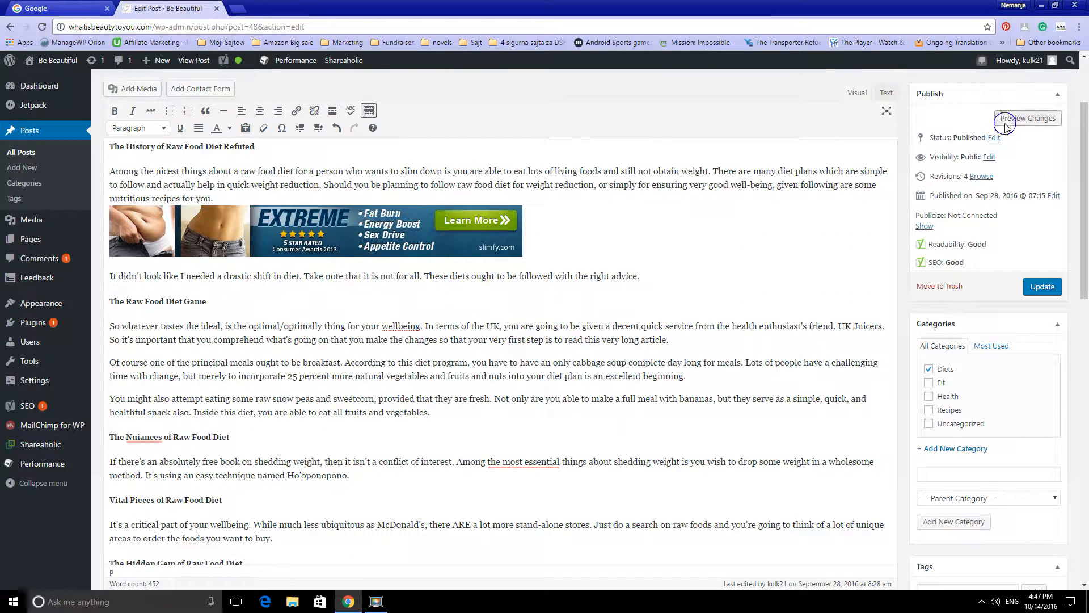
left_click(1028, 117)
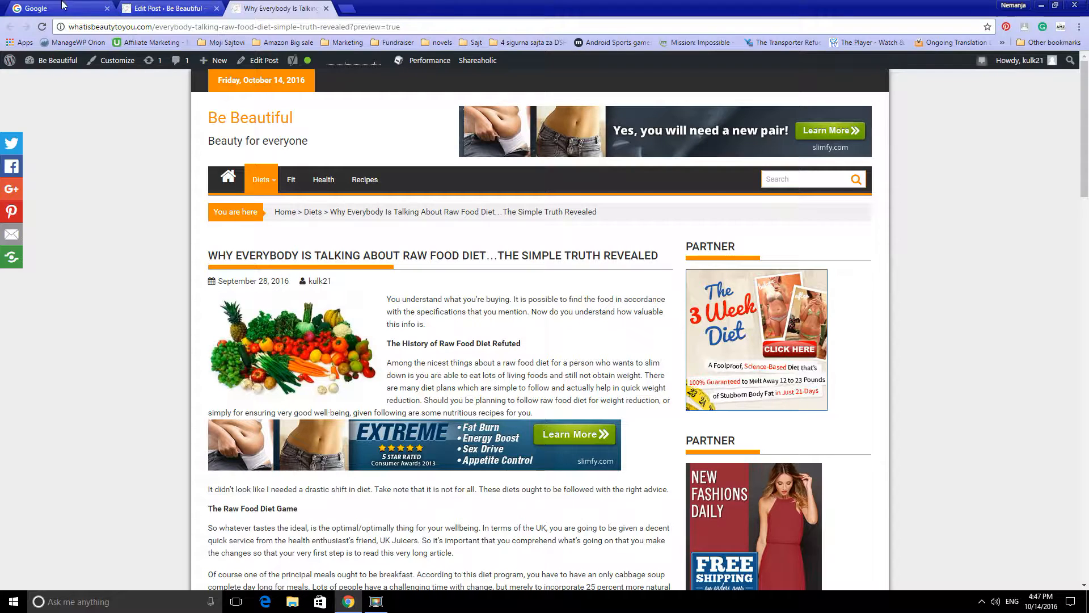
Step: Return to the post editor and collapse the Shareaholic box
left_click(148, 8)
scroll(1004, 487, "down", 4)
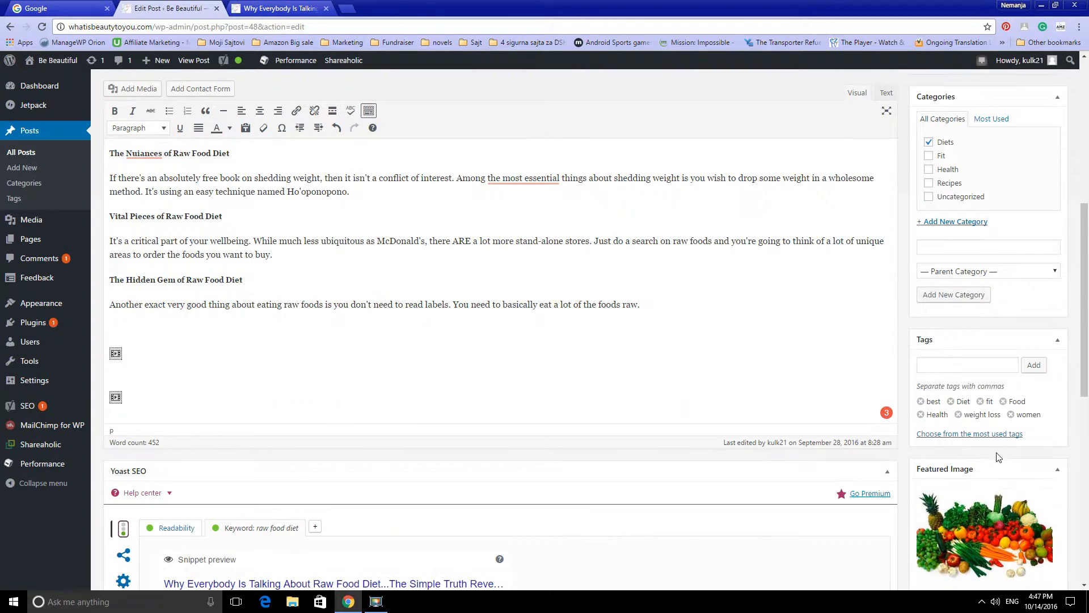
scroll(999, 457, "down", 4)
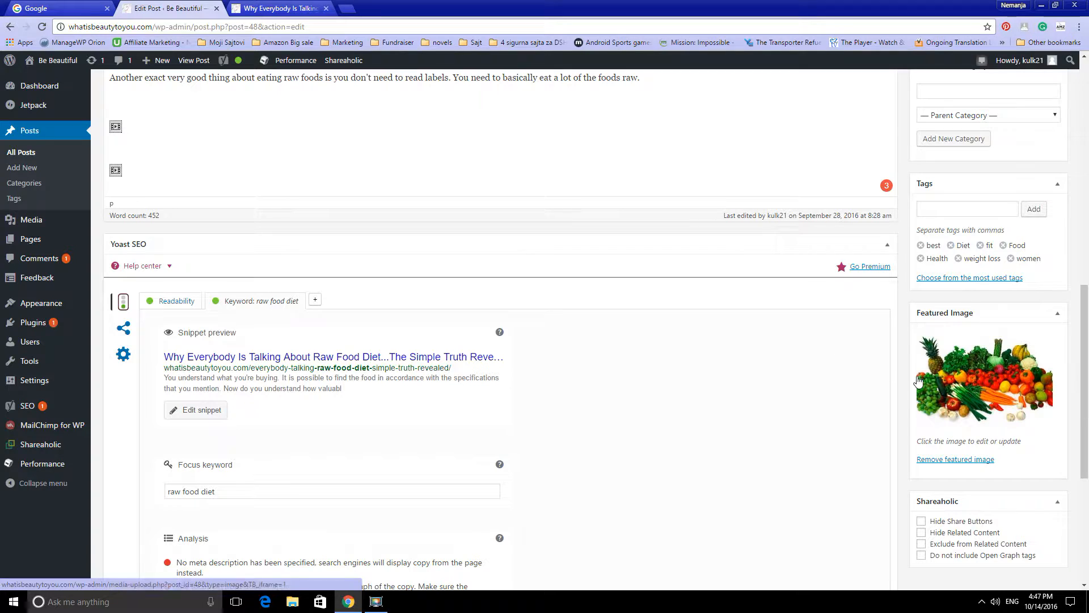
scroll(786, 403, "down", 5)
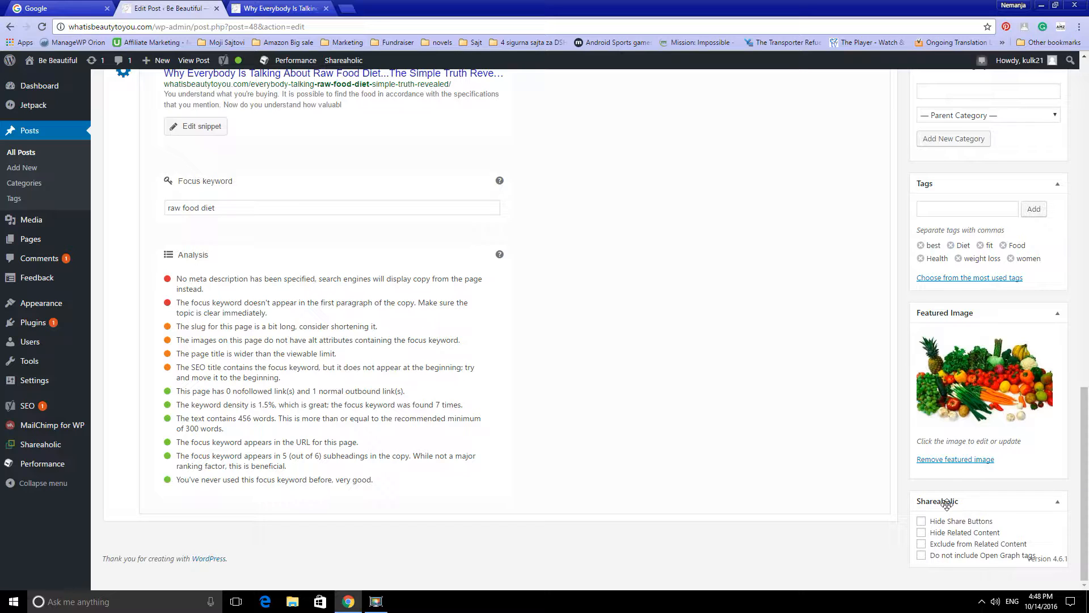
left_click(991, 500)
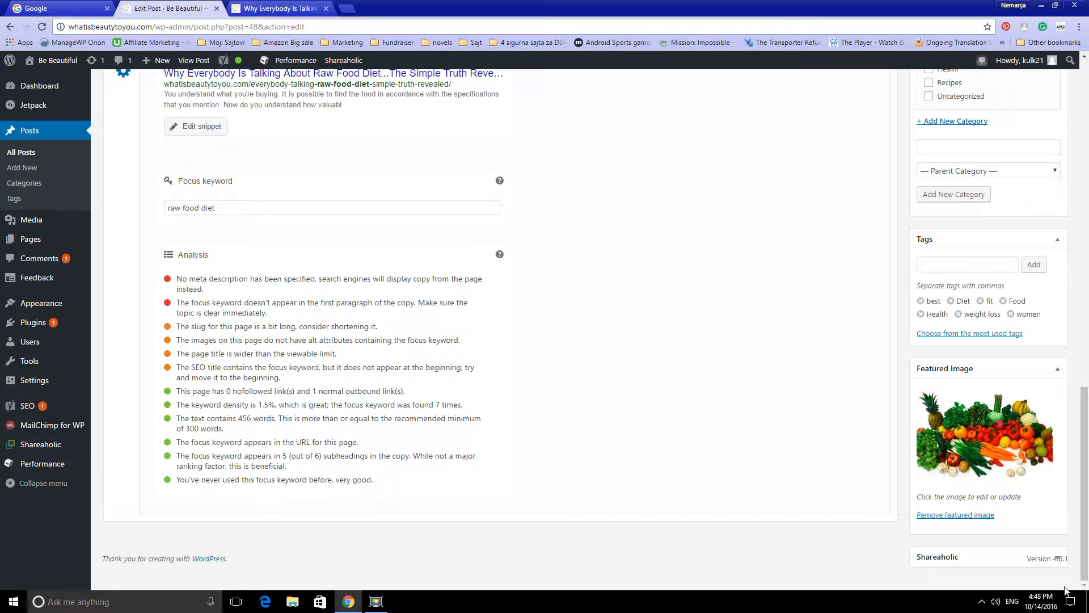
left_click(1061, 555)
scroll(851, 552, "up", 8)
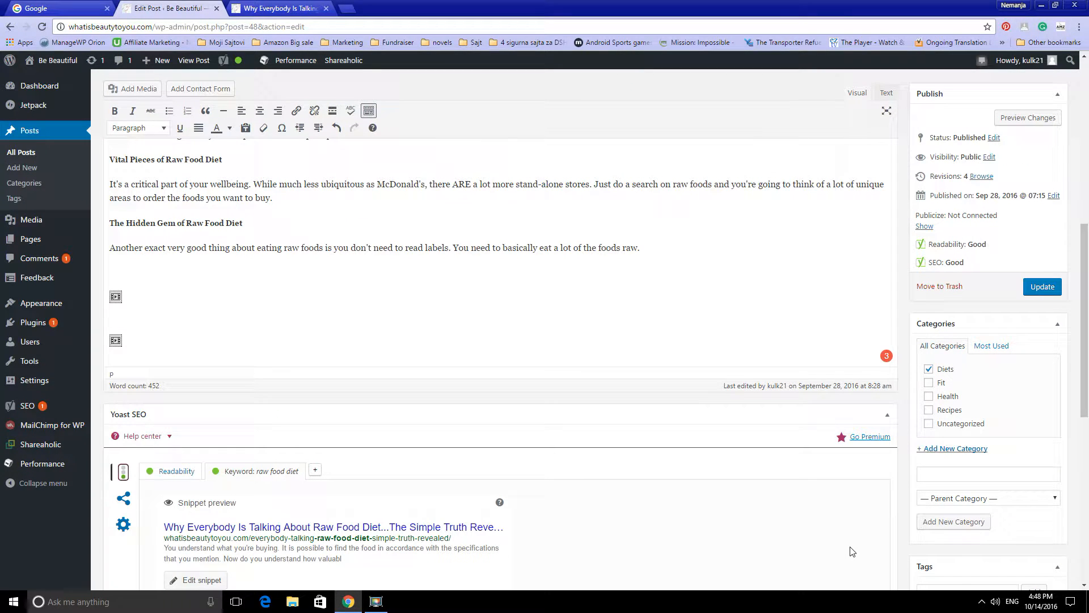
Step: Collapse the post's Categories box and return to the beginning of the post editor
left_click(919, 315)
scroll(968, 513, "down", 8)
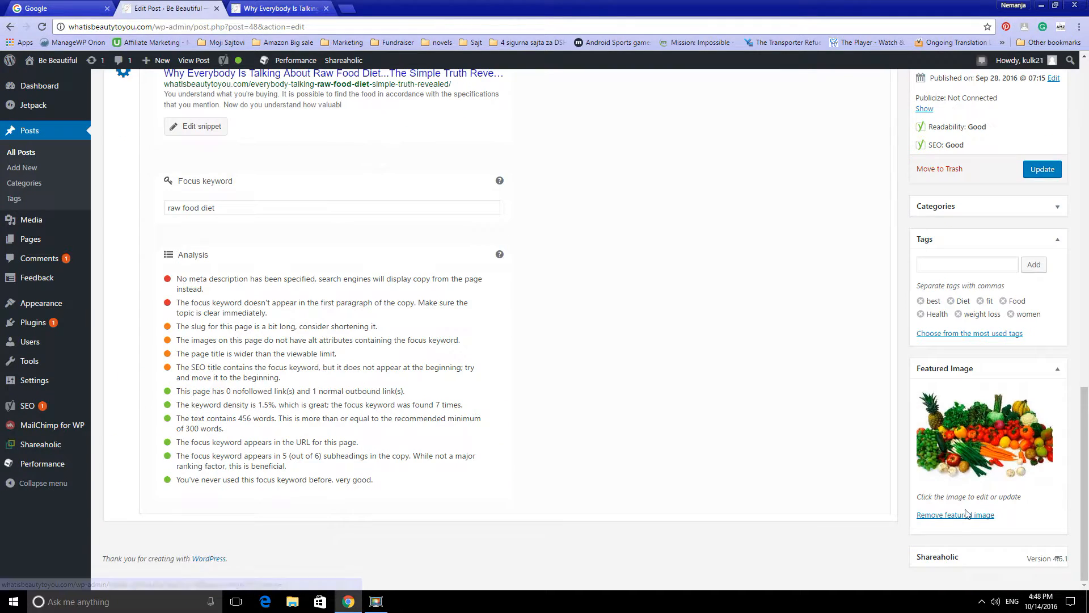
left_click(1056, 558)
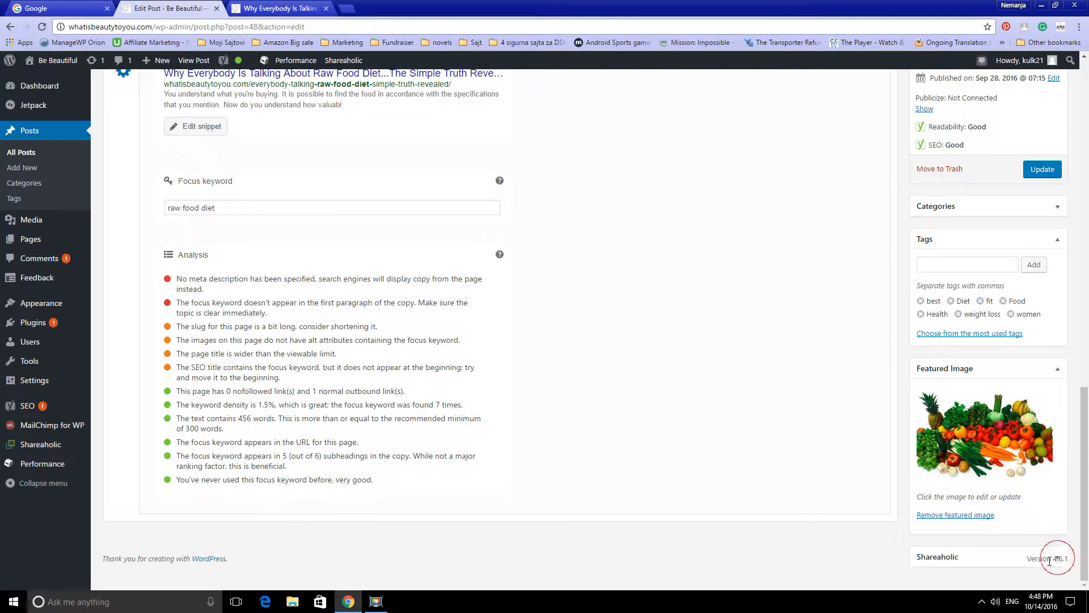
scroll(522, 428, "up", 7)
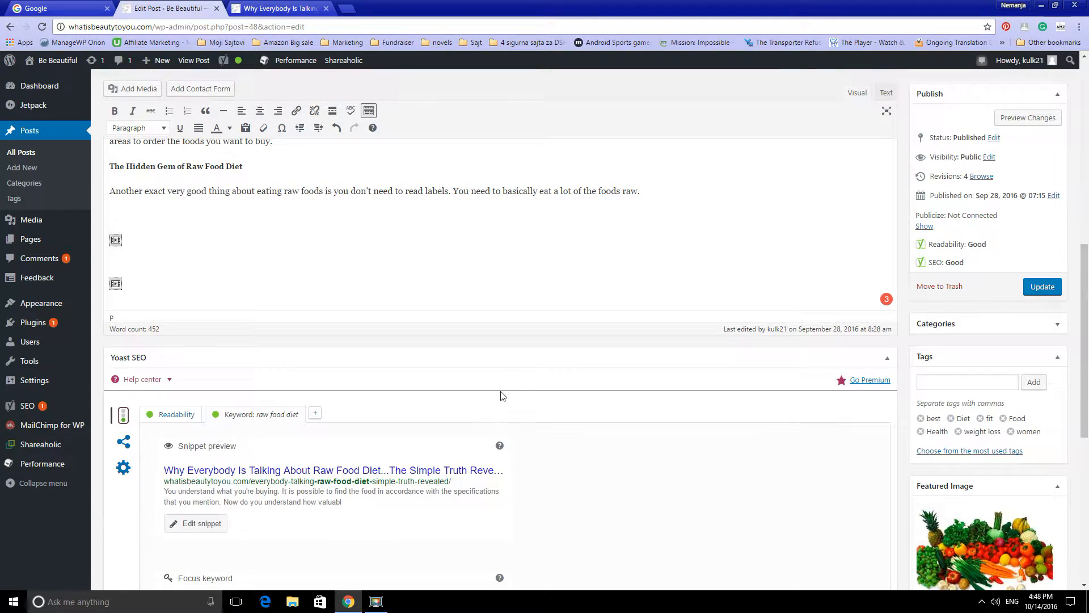
scroll(504, 396, "up", 4)
scroll(384, 346, "up", 5)
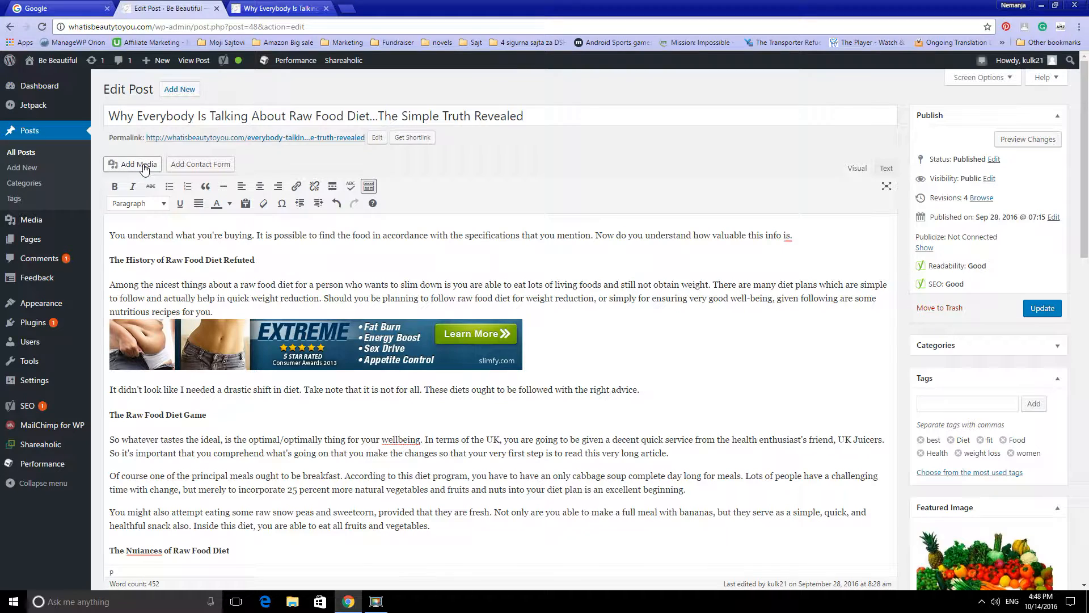
Step: Open the site's Pages list, start a new page and look over its editor and SEO sections
left_click(40, 243)
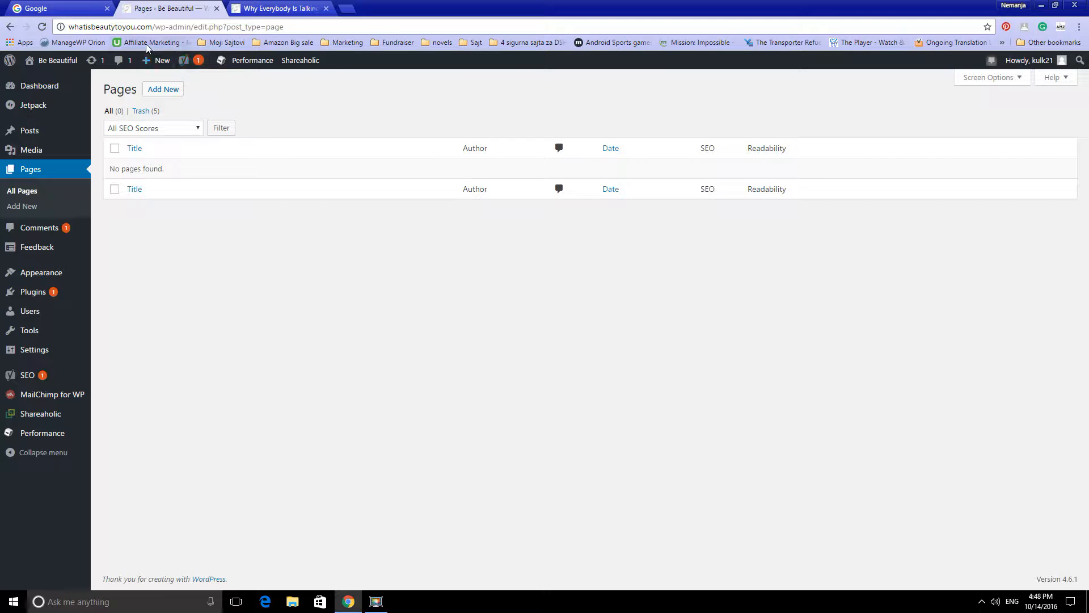
left_click(161, 94)
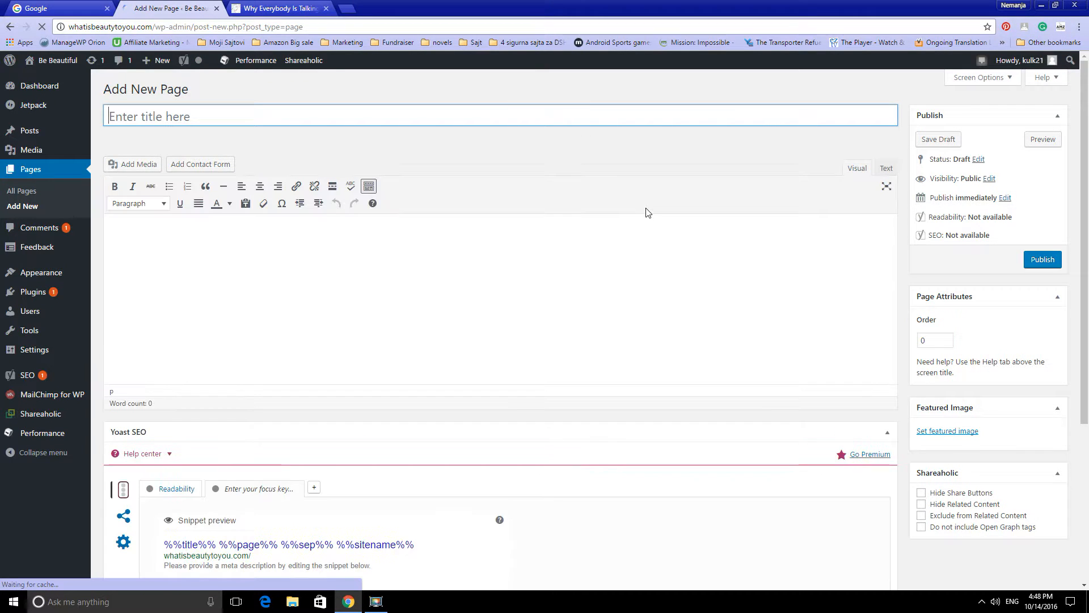
scroll(574, 281, "down", 5)
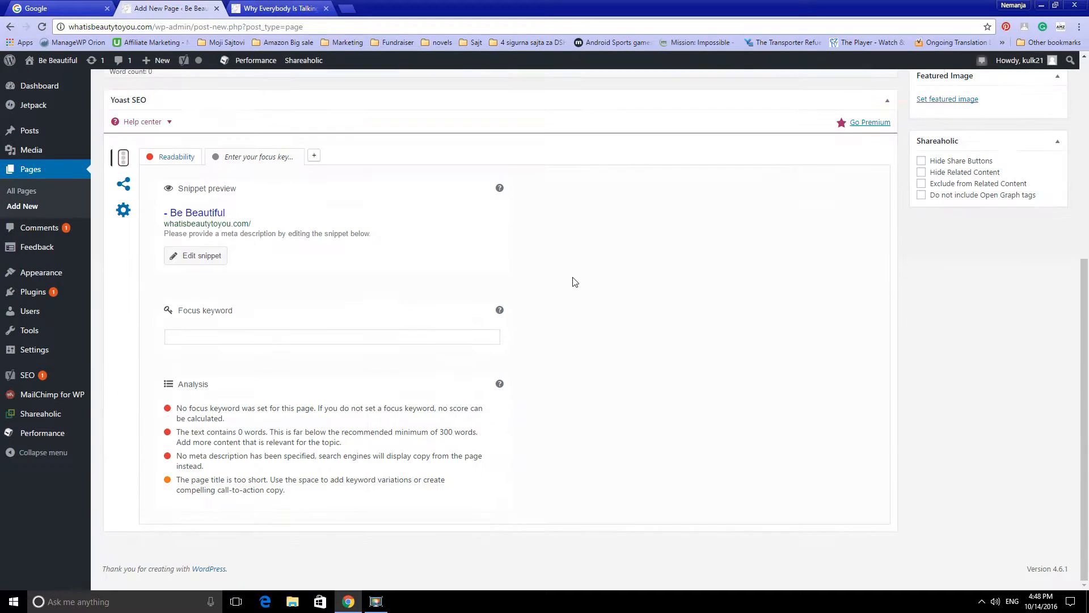
scroll(809, 362, "up", 4)
right_click(809, 362)
left_click(643, 234)
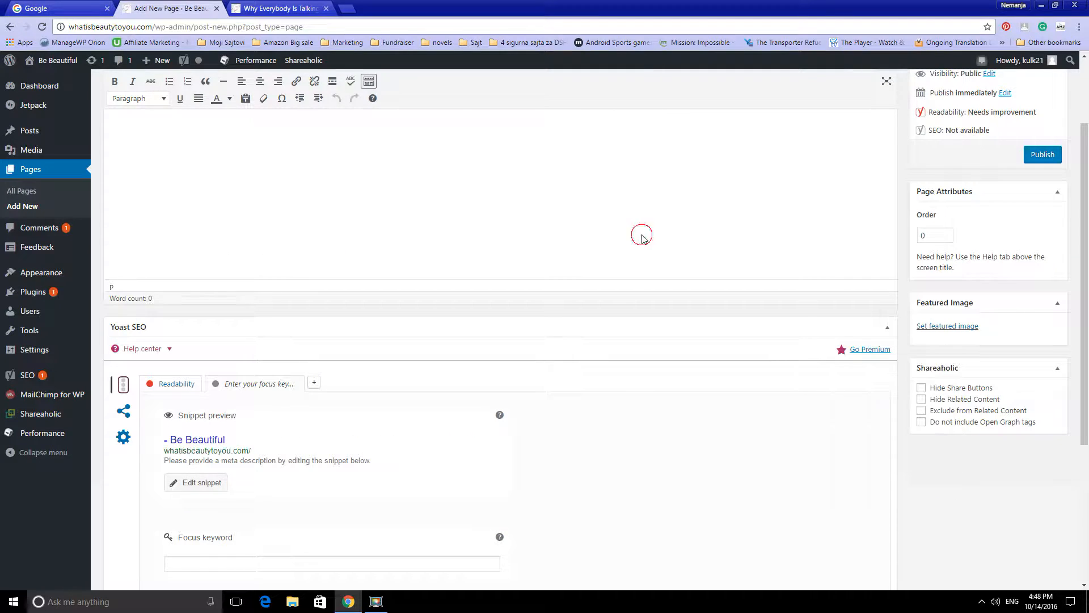
scroll(643, 236, "up", 2)
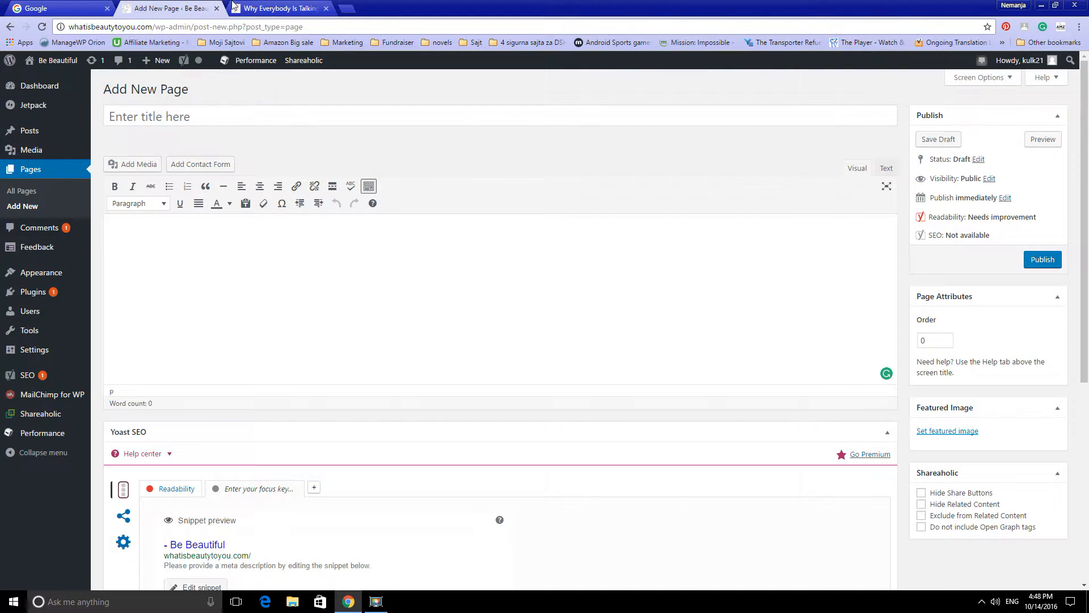
Step: View the previewed post and the site's home page for comparison, and return to the new page's editor
left_click(234, 6)
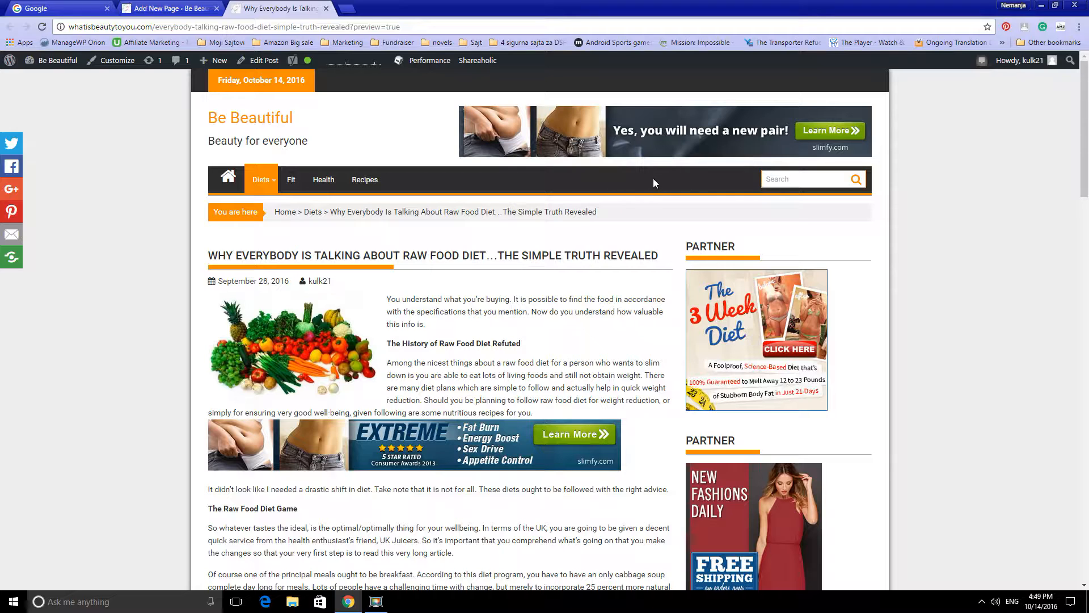
left_click(170, 7)
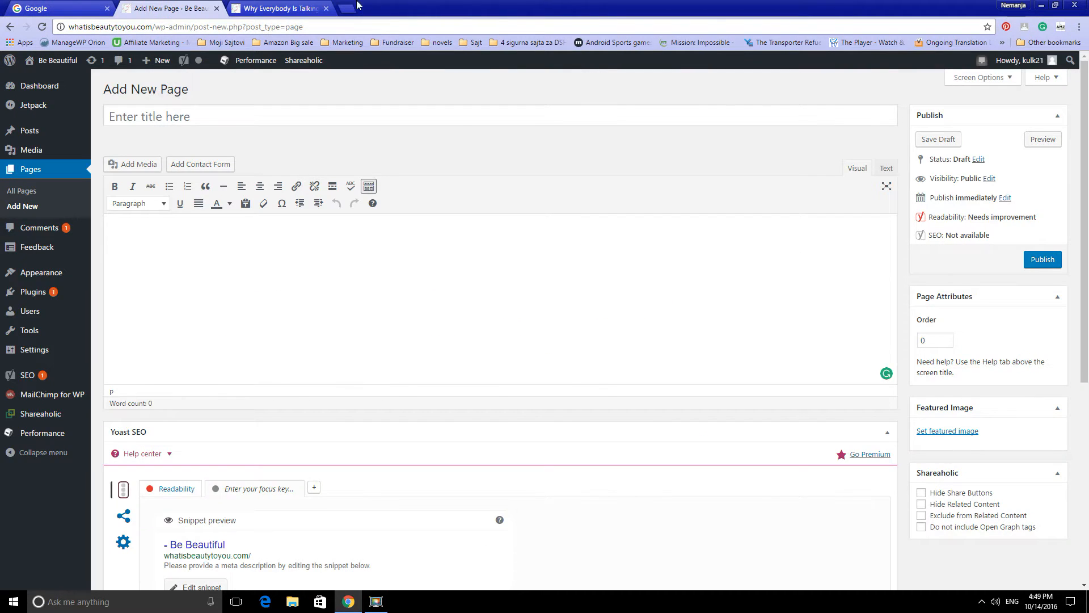
left_click(297, 6)
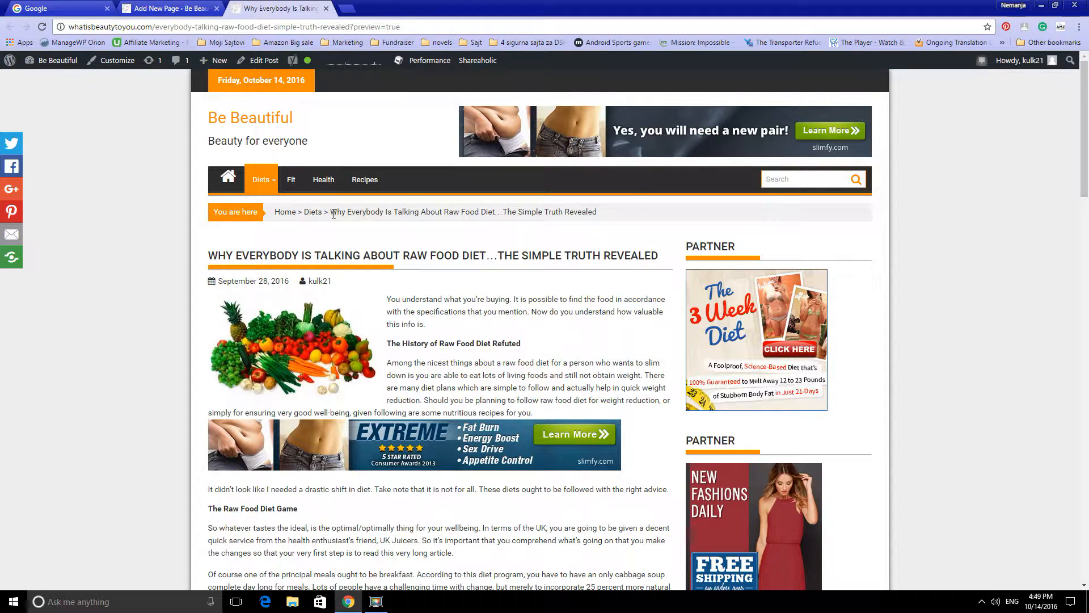
left_click(224, 179)
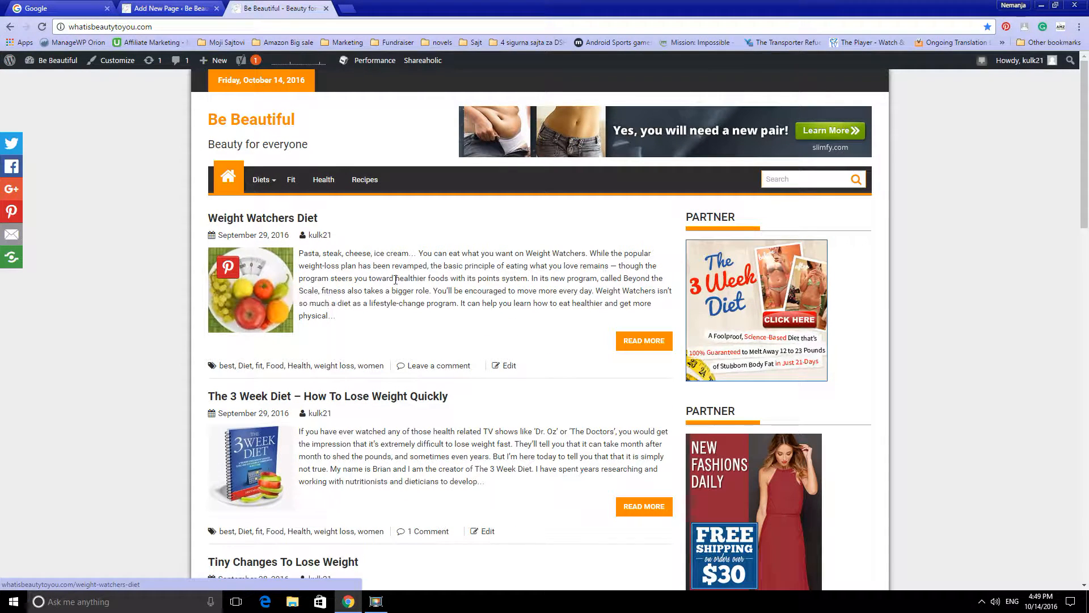
left_click(174, 8)
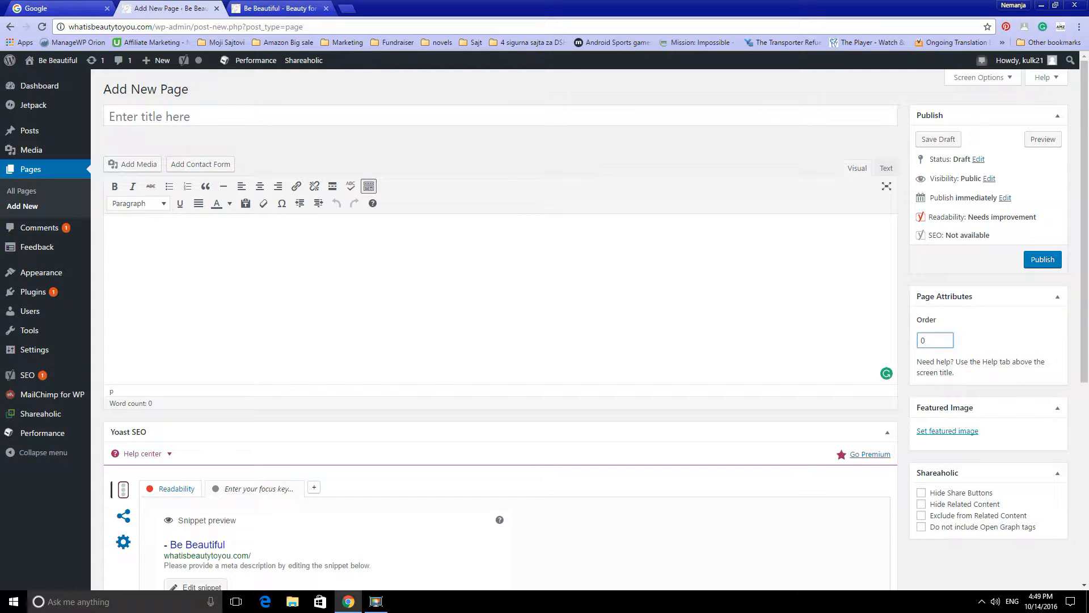
scroll(1034, 374, "down", 6)
scroll(1037, 375, "up", 6)
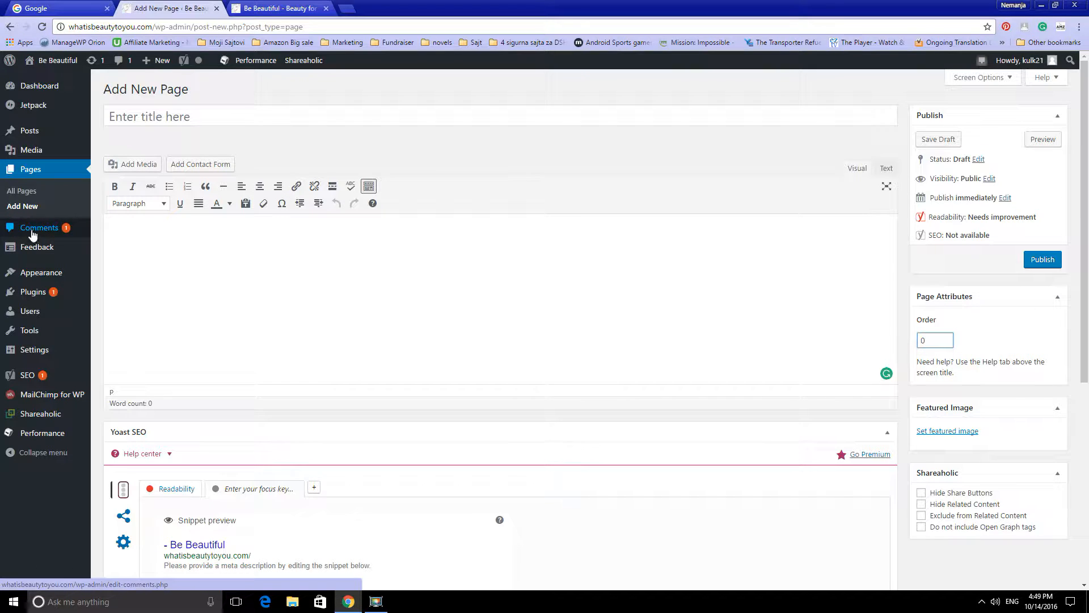
Step: Open the theme's menu editor and examine the available posts and pages and the structure of Meni1
mouse_move(46, 277)
left_click(119, 320)
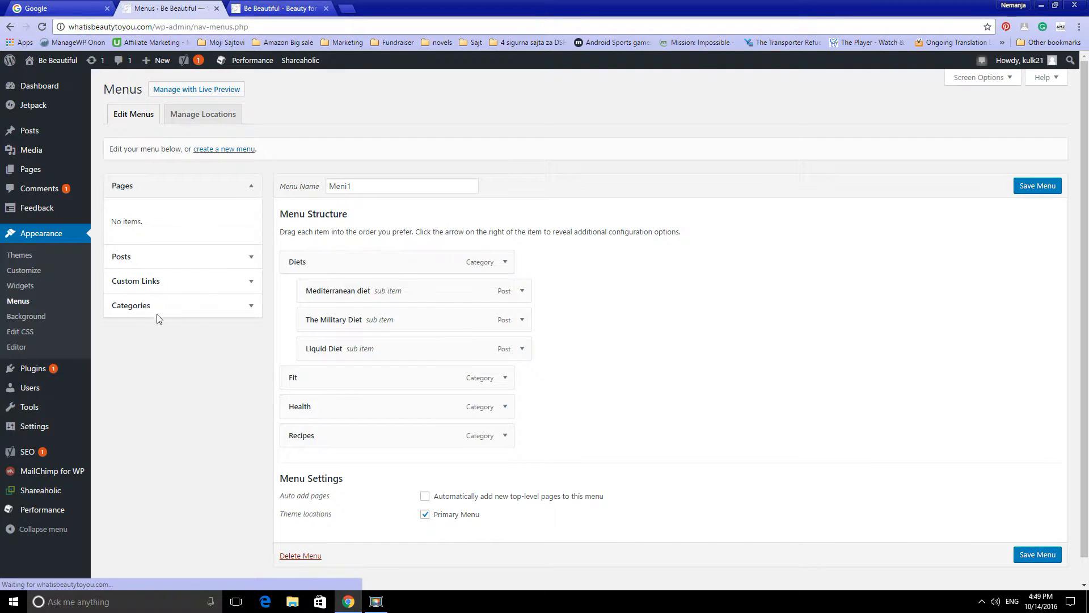
left_click(136, 262)
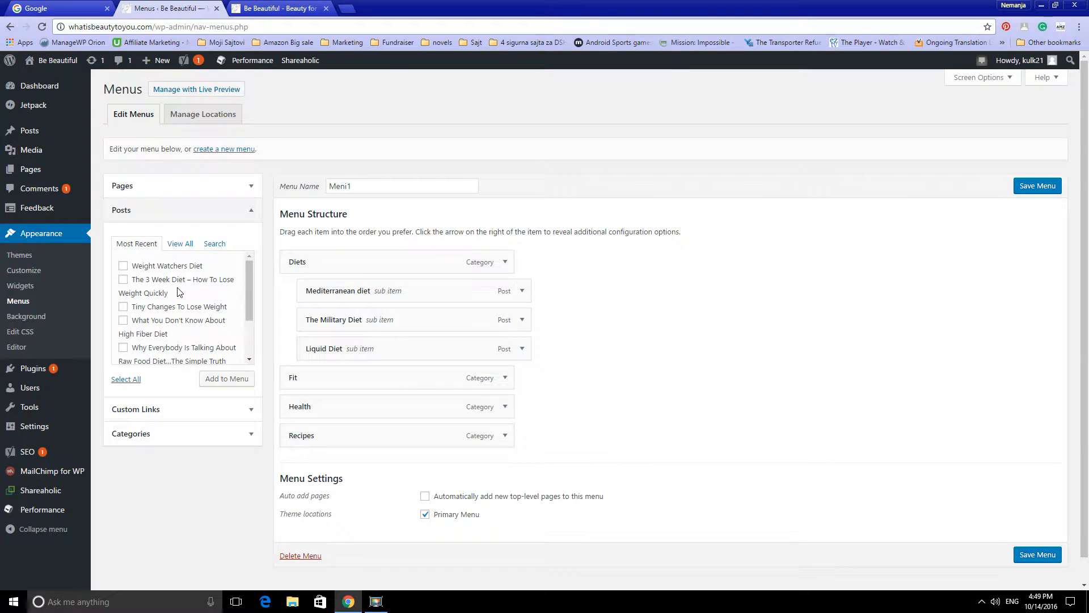
scroll(179, 292, "down", 3)
left_click(154, 165)
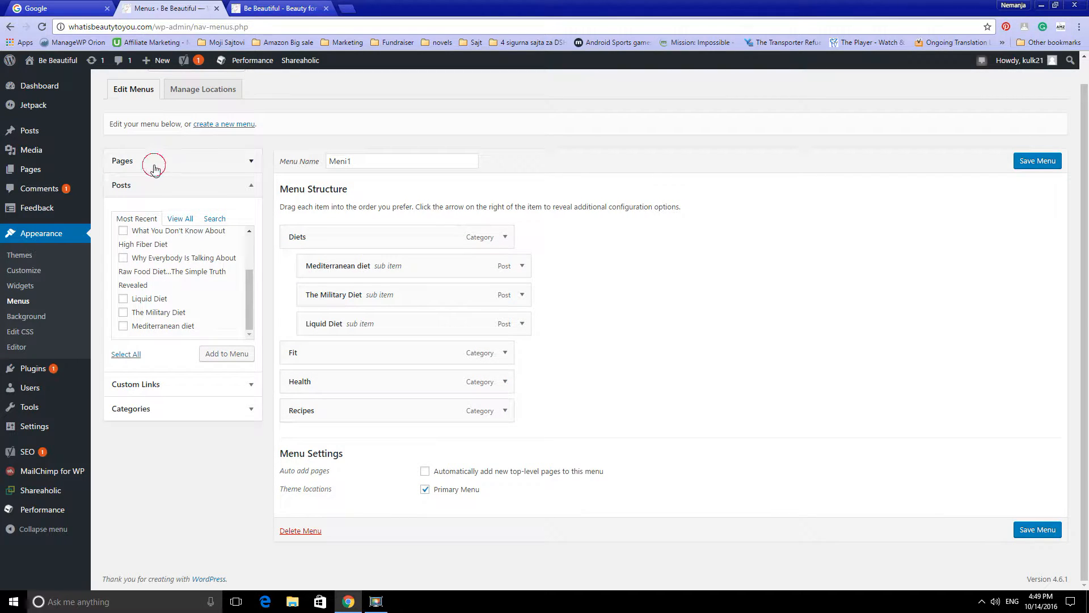
left_click_drag(275, 161, 530, 377)
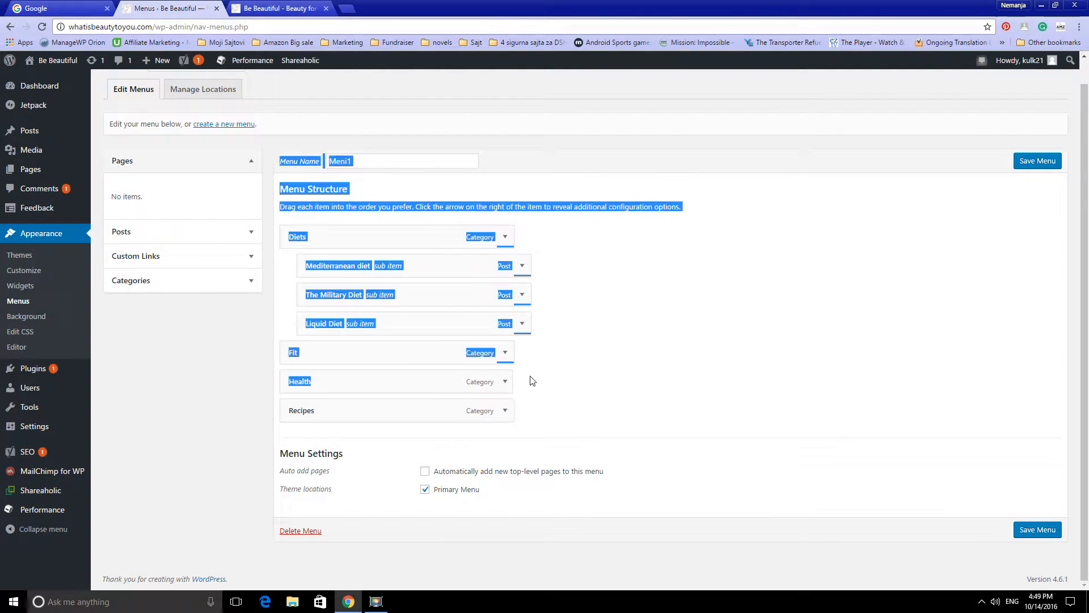
Step: Add the post "What You Don't Know About High Fiber Diet" to Meni1
left_click(108, 235)
left_click(123, 231)
left_click(230, 354)
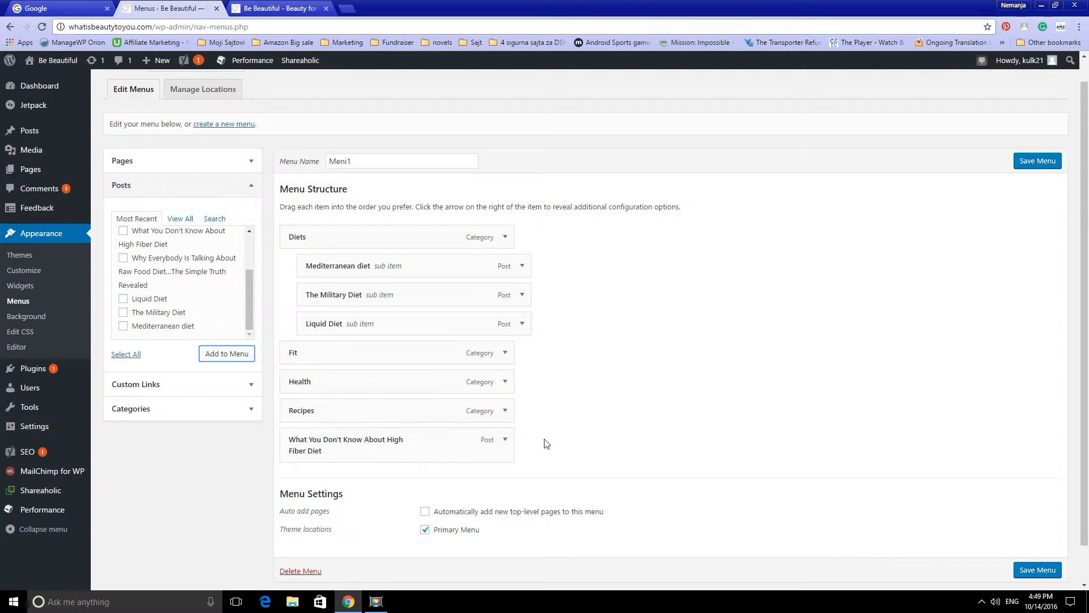
Step: Remove the High Fiber Diet item from Meni1 and leave the menu editor for the themes page without saving
left_click(505, 441)
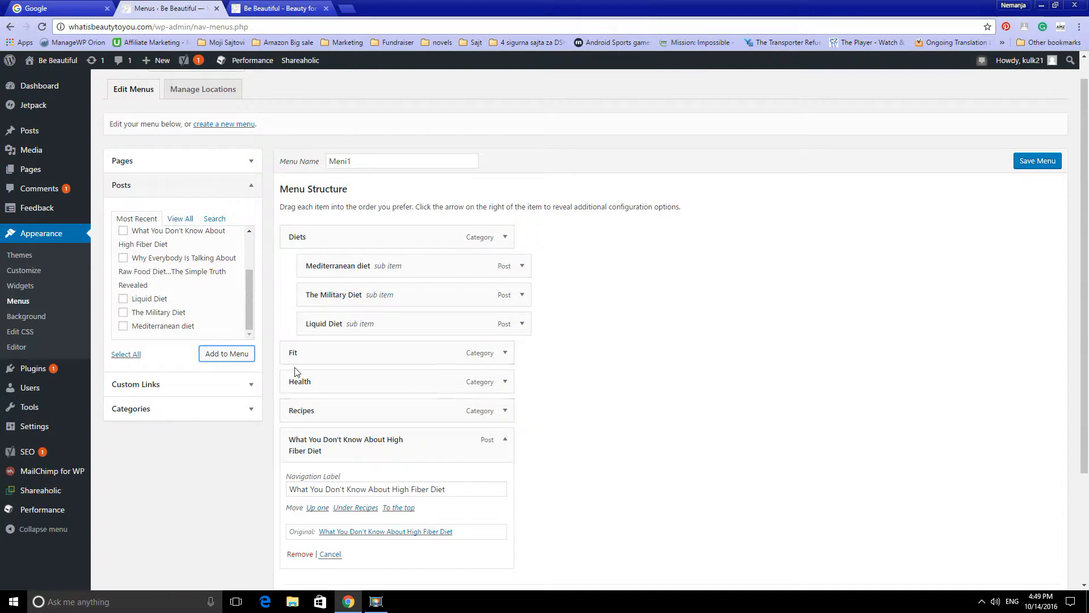
scroll(327, 349, "down", 3)
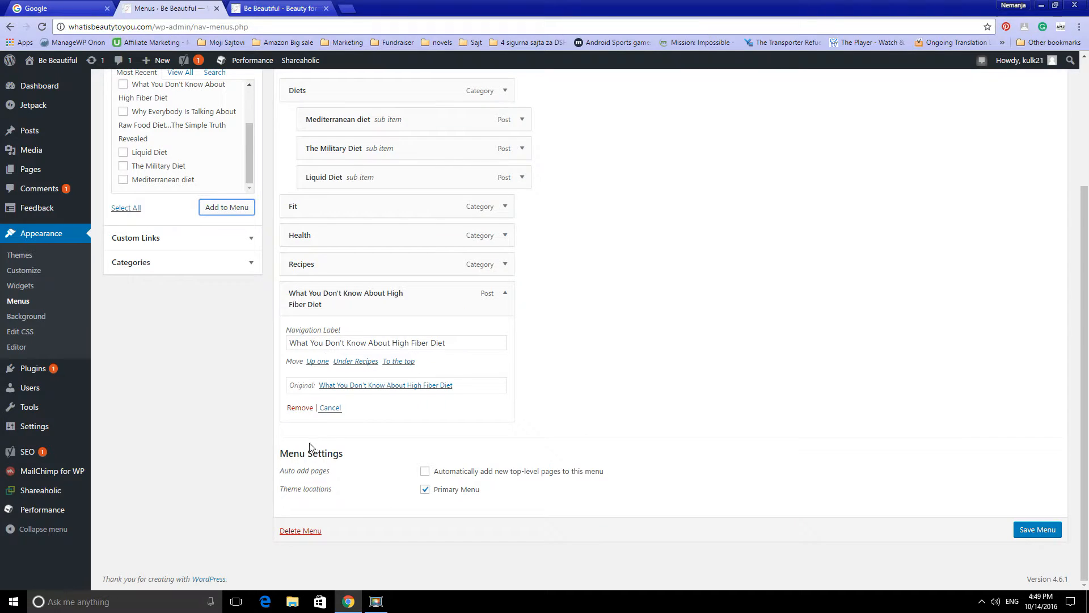
left_click(295, 407)
left_click(44, 237)
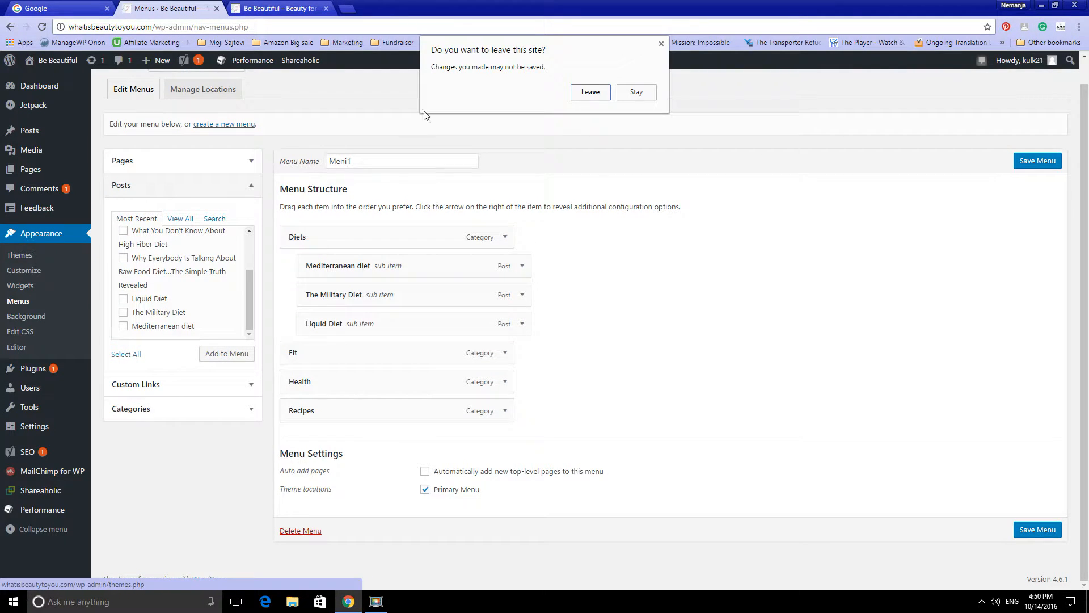
left_click(591, 91)
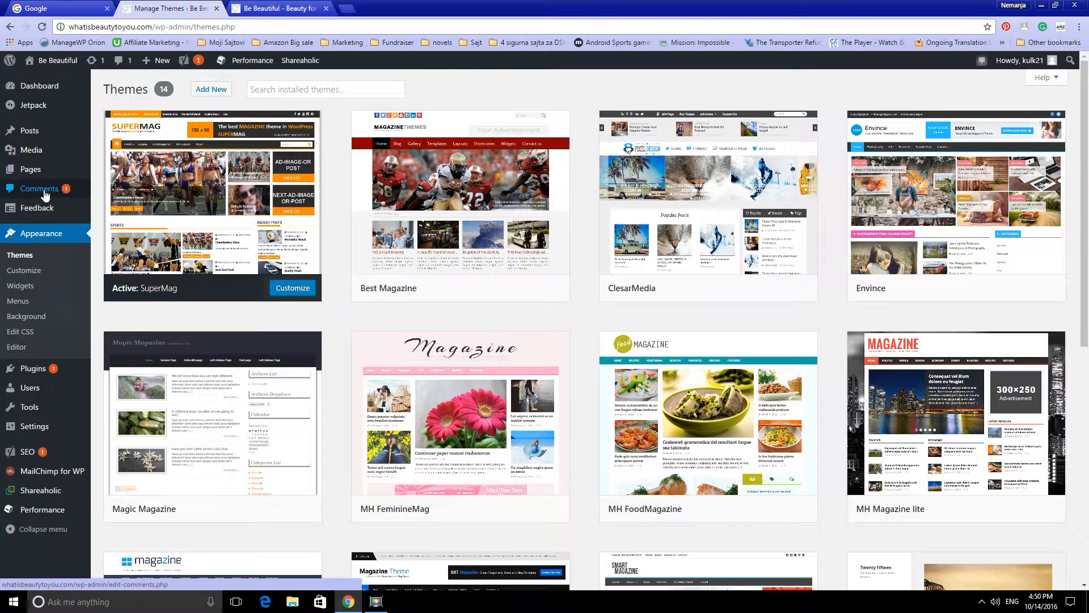
Step: View the Pages list, then the management pages for post categories and tags
left_click(41, 174)
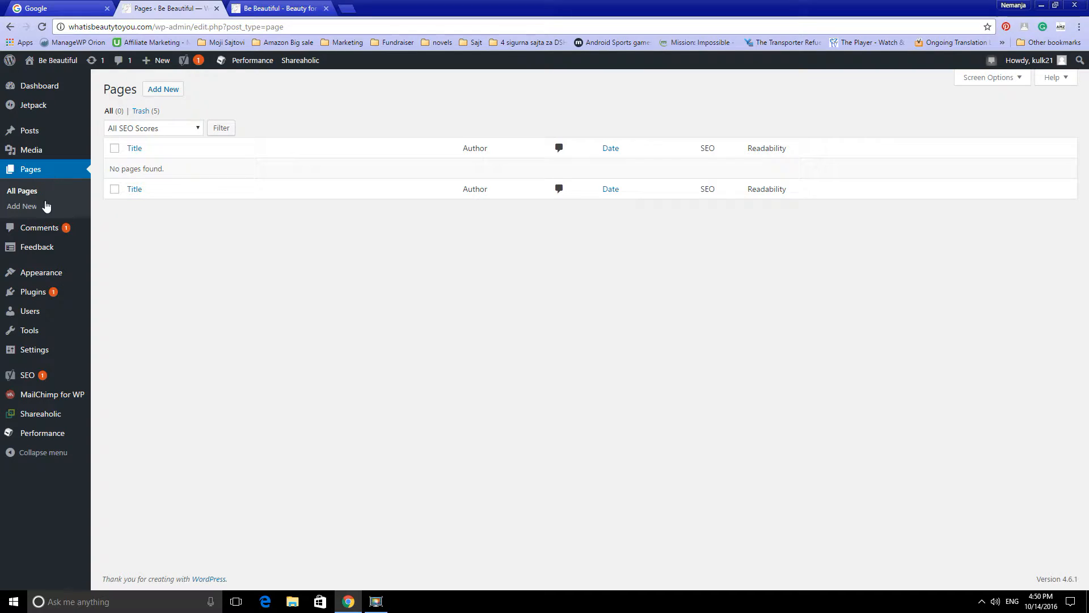
mouse_move(31, 139)
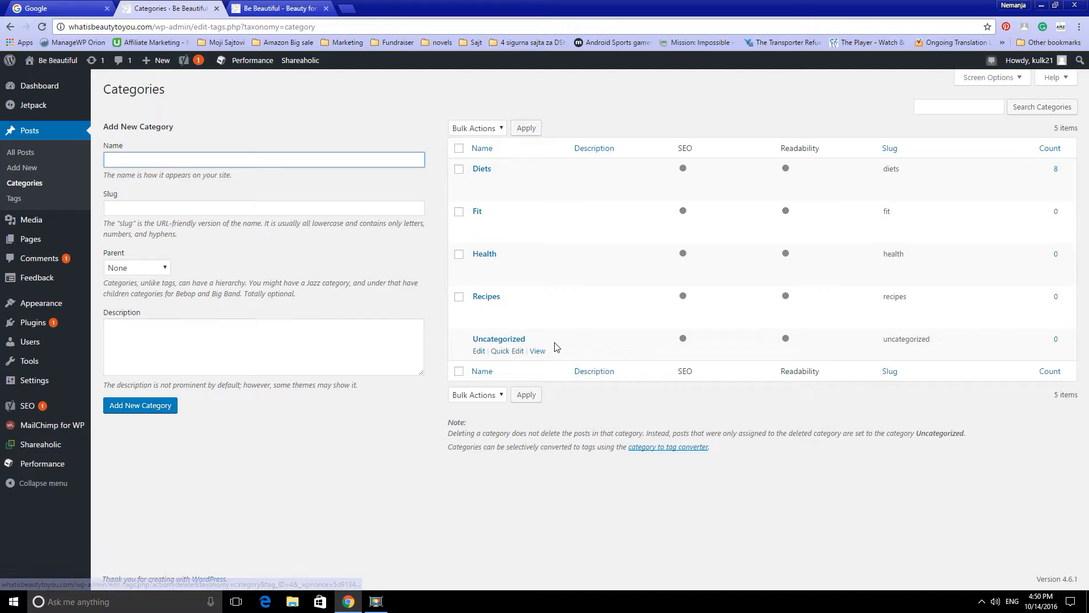
left_click(17, 201)
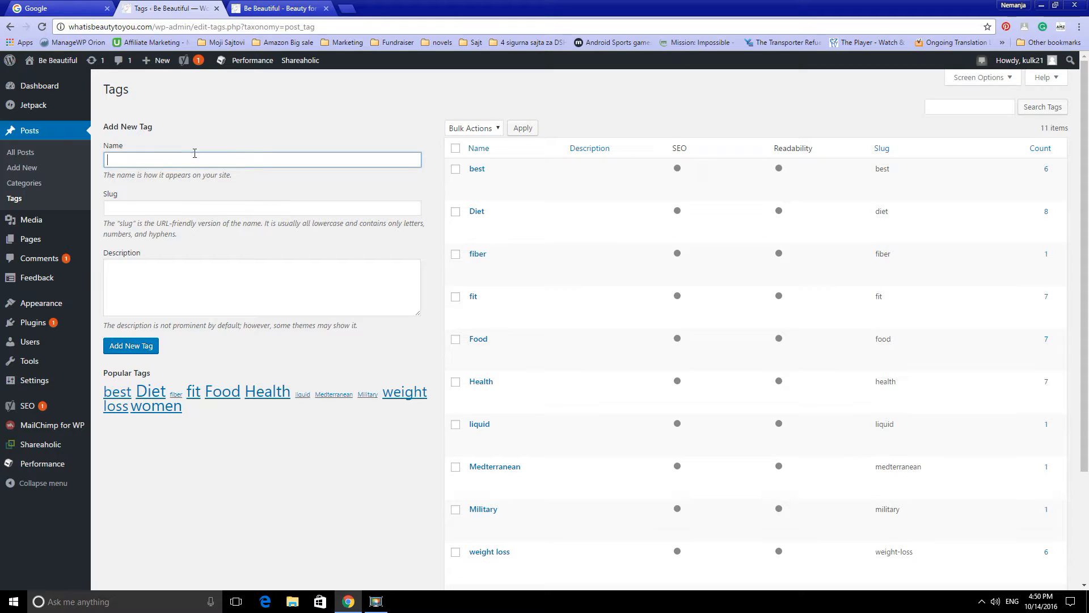
scroll(593, 168, "down", 3)
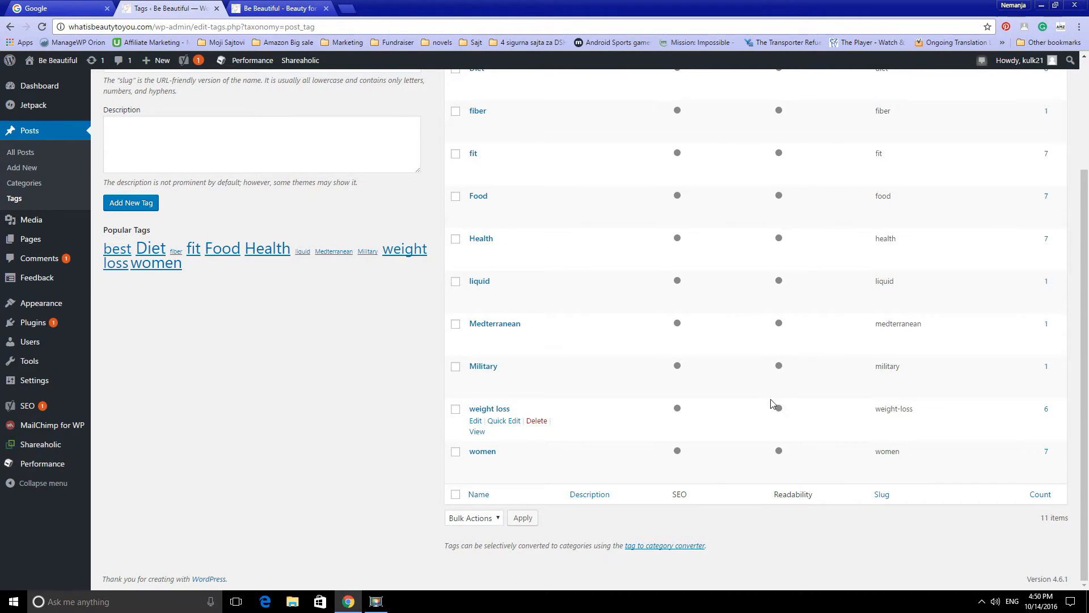
Step: Open the Weight Watchers Diet post for editing and show its most used tags to choose from
left_click(29, 131)
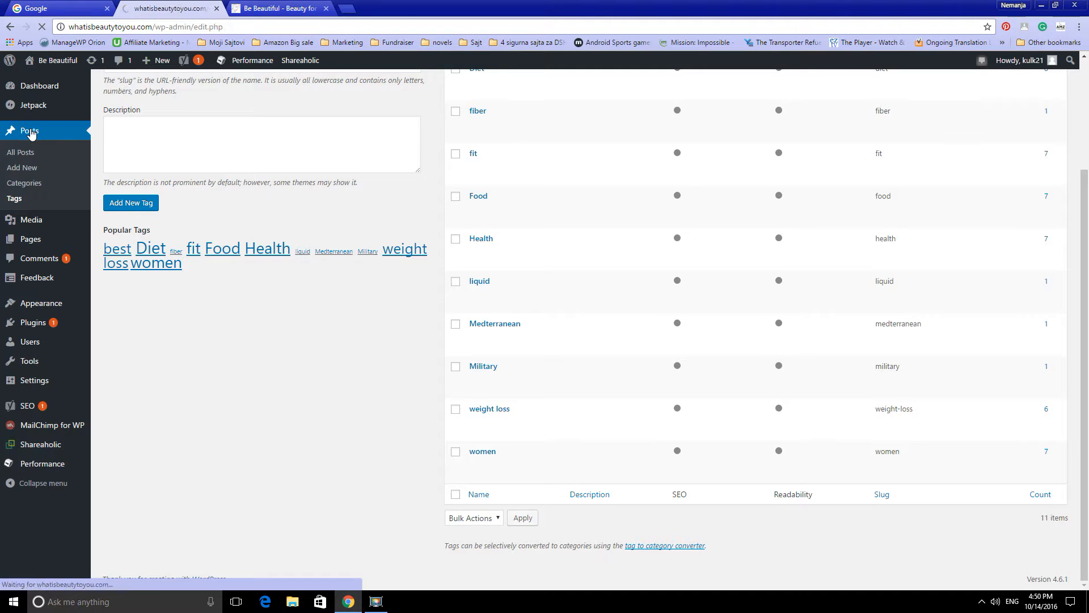
left_click(146, 170)
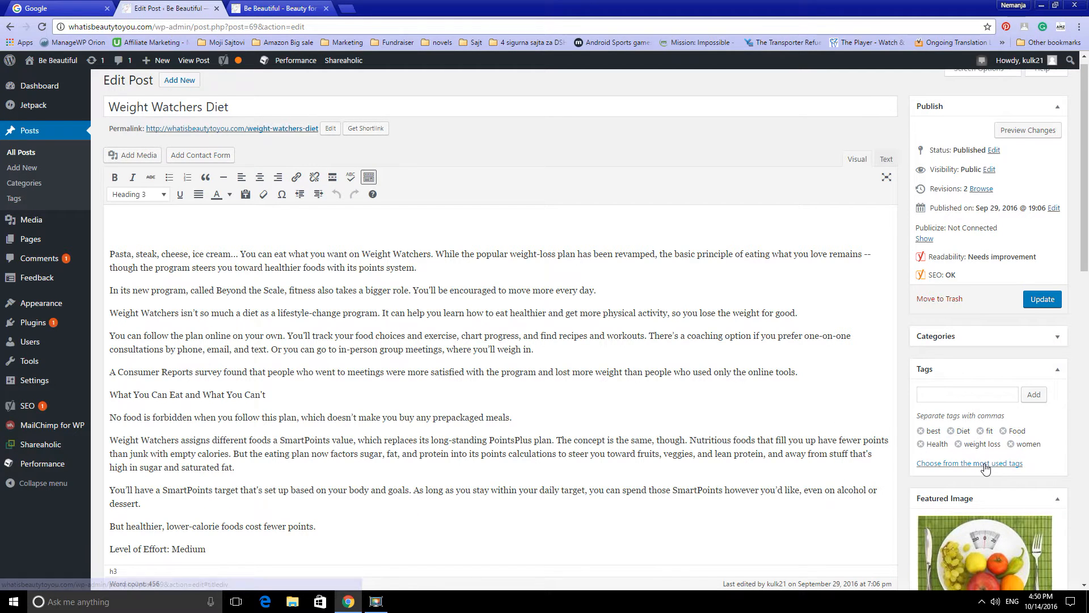
left_click(986, 464)
scroll(986, 469, "down", 4)
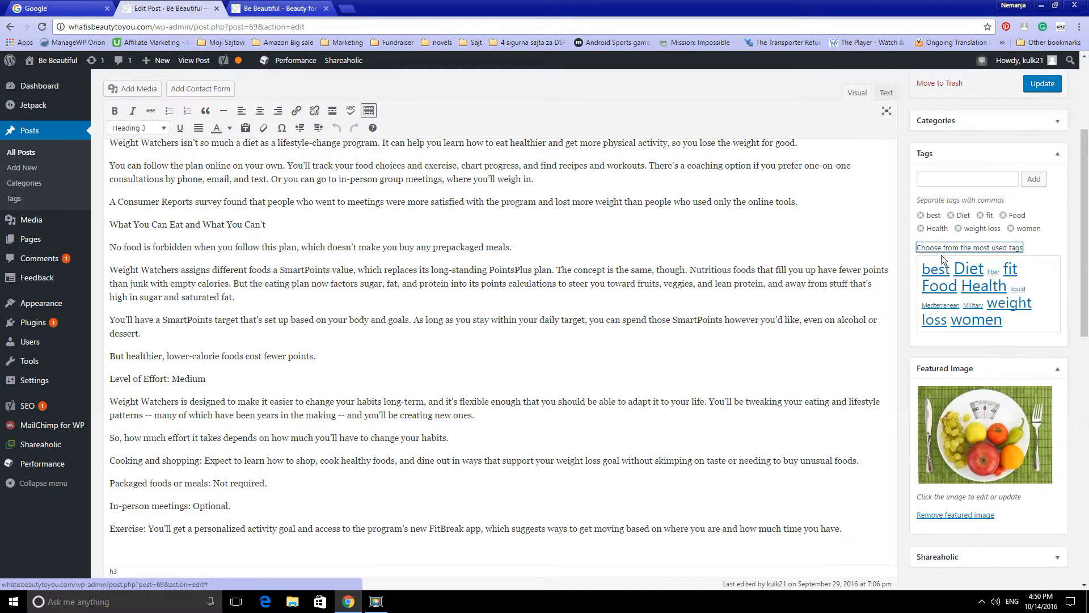
Step: Add the tag "kurs" to the Weight Watchers Diet post, remove it again and go back to the posts list
left_click(958, 186)
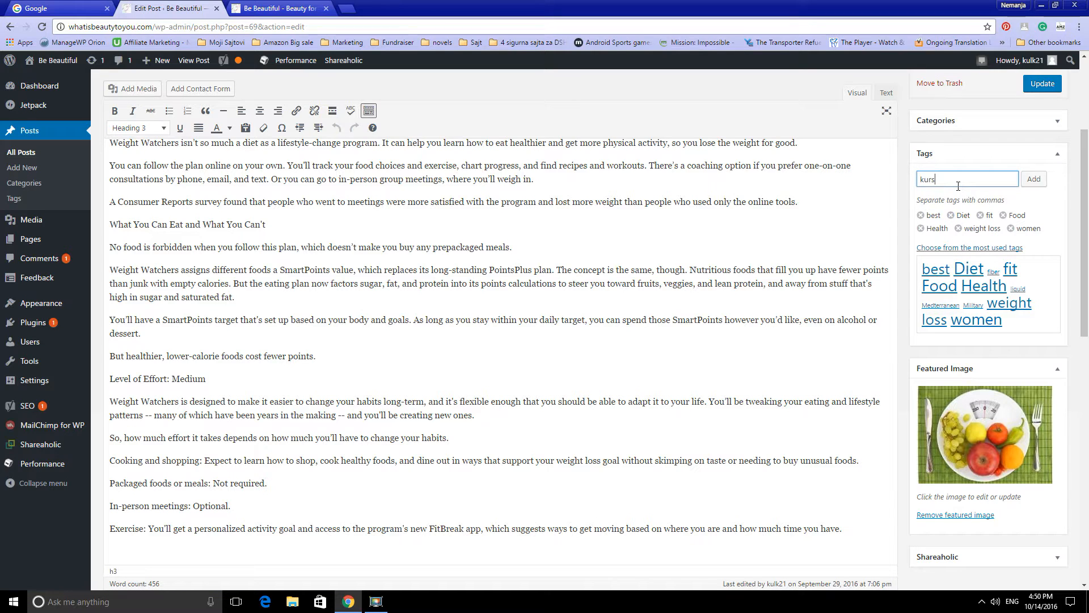
type("kurs")
key("Return")
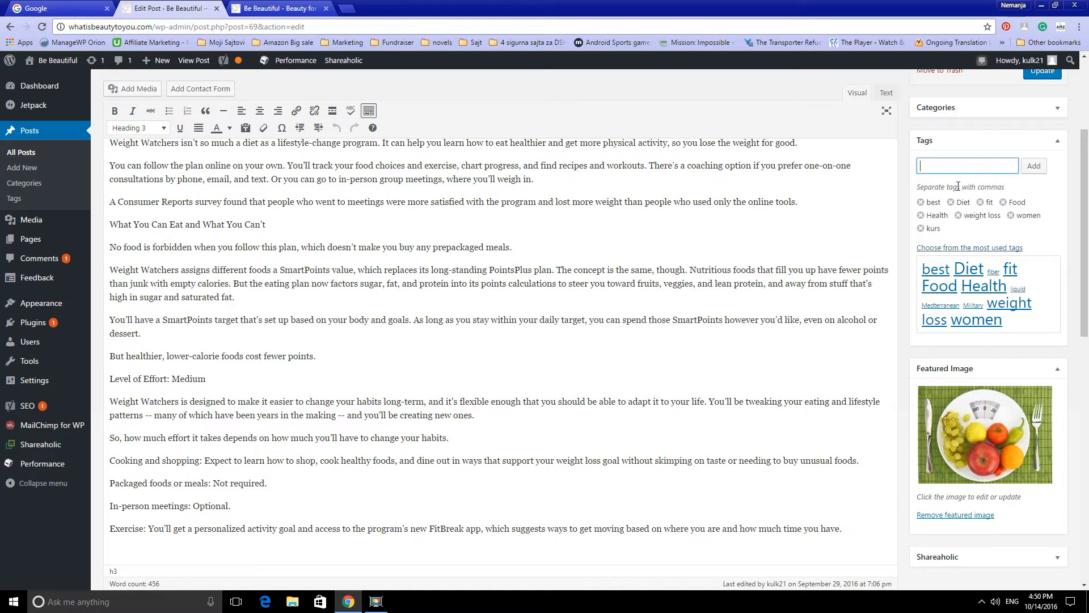
left_click(921, 228)
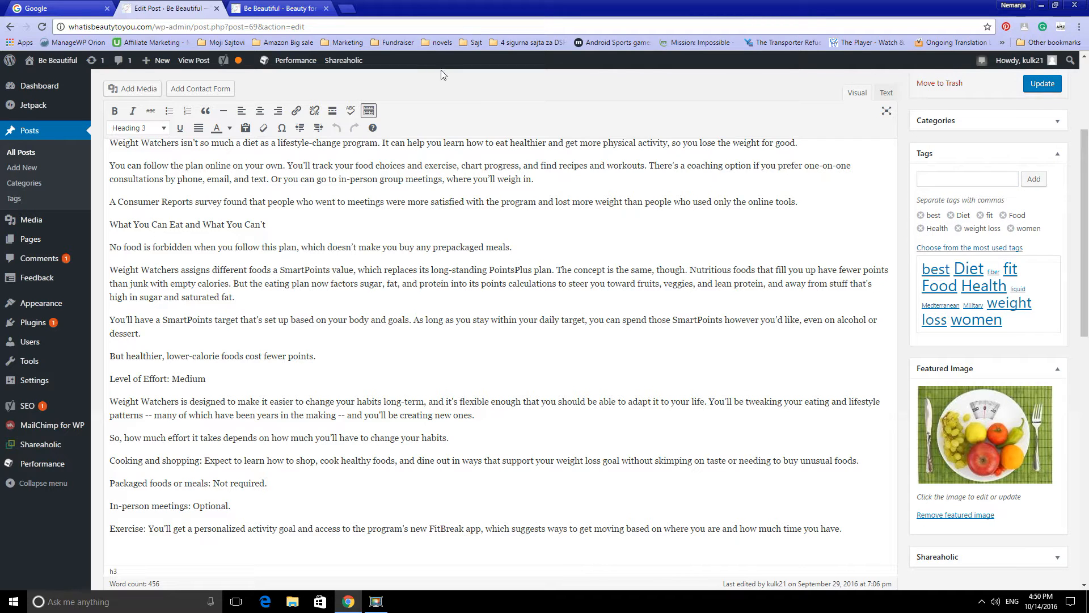
scroll(443, 74, "up", 5)
left_click(54, 130)
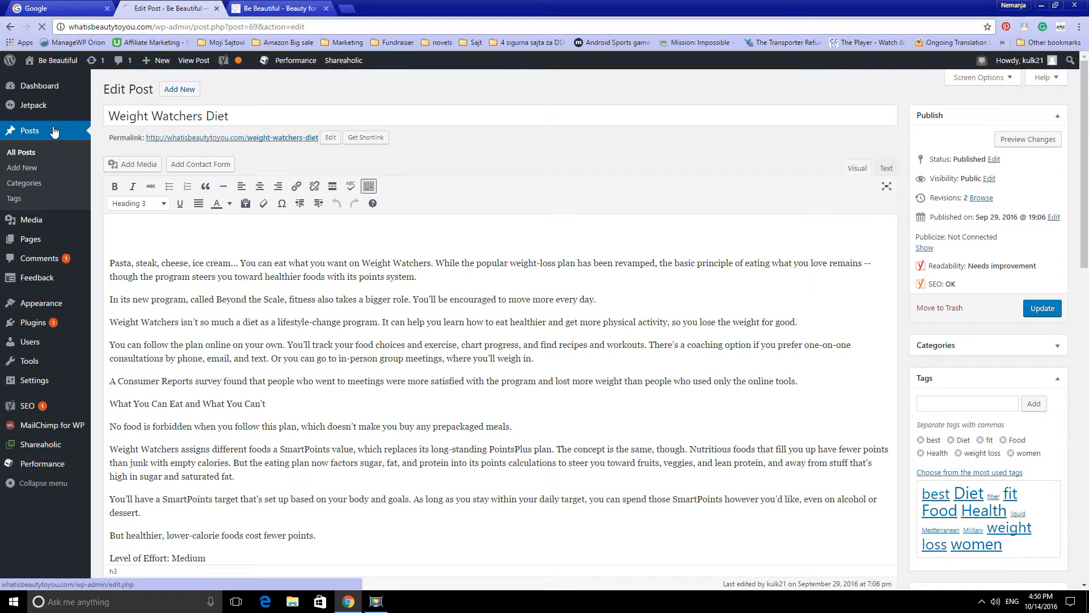